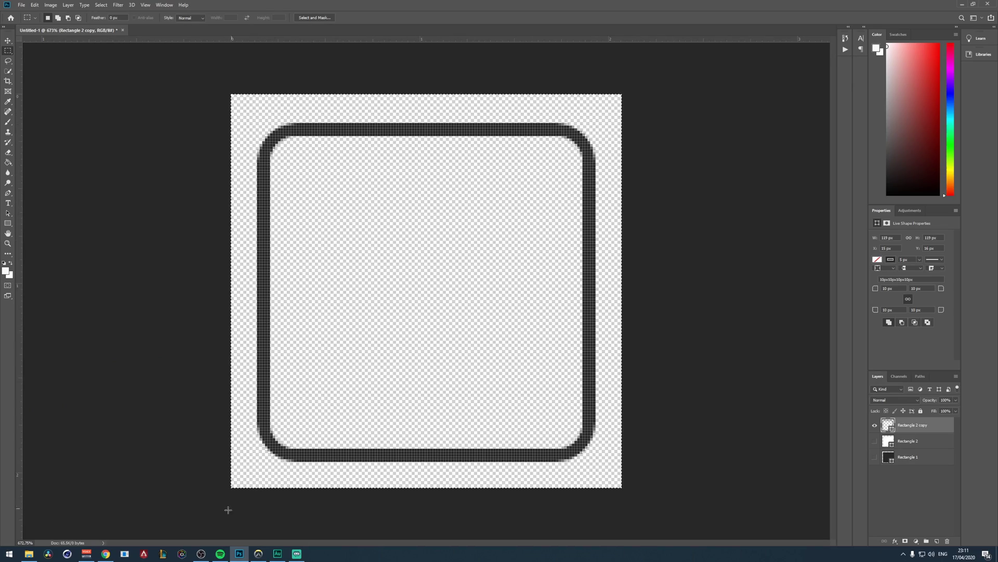
Switch to File Explorer, widen the Documents window and view the spotify overlay images.
click(30, 557)
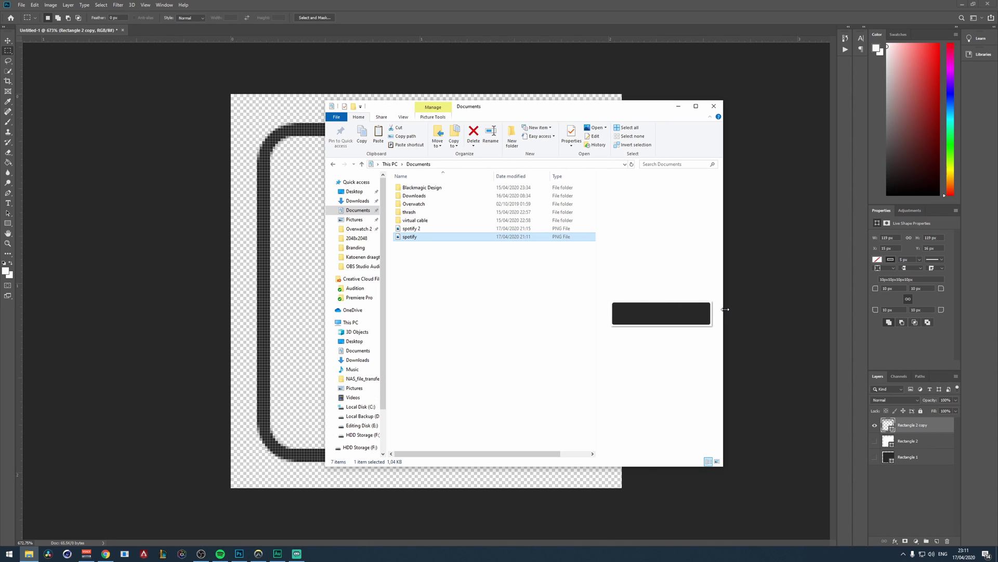
drag(725, 310, 843, 310)
double_click(454, 238)
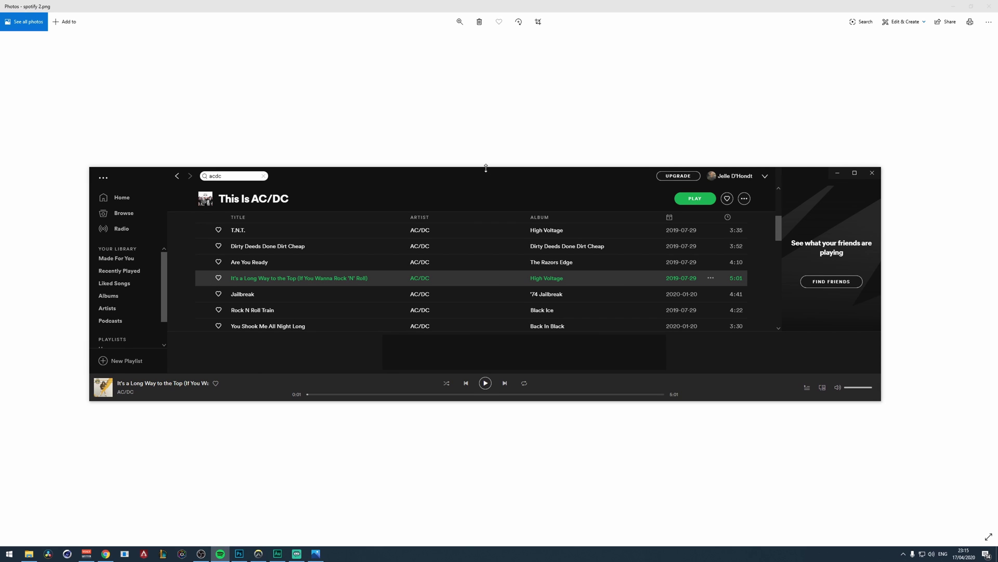
Resize the Spotify window to a short, wide shape and reopen the This Is AC/DC playlist from the acdc search results.
drag(486, 168, 402, 203)
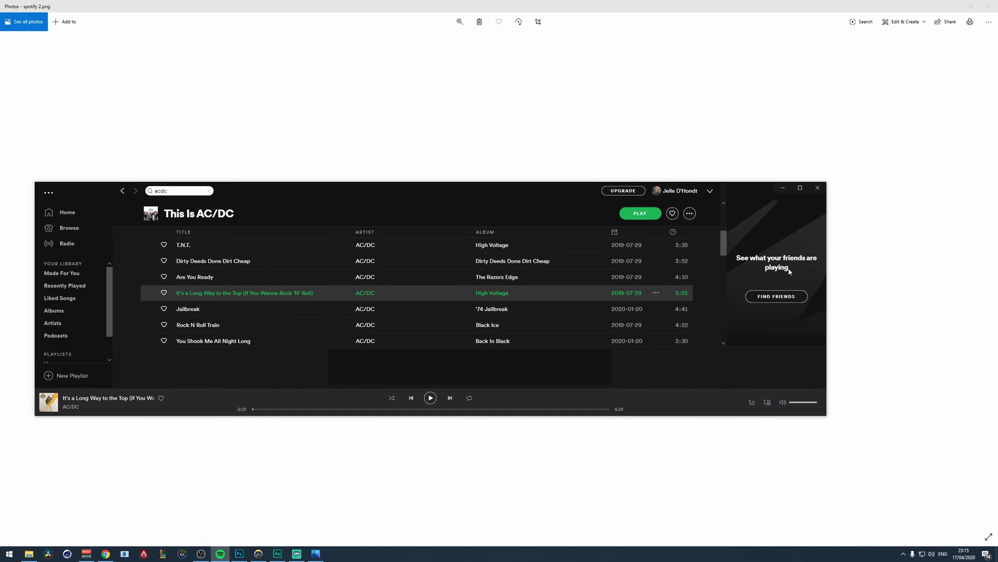
drag(825, 279, 907, 281)
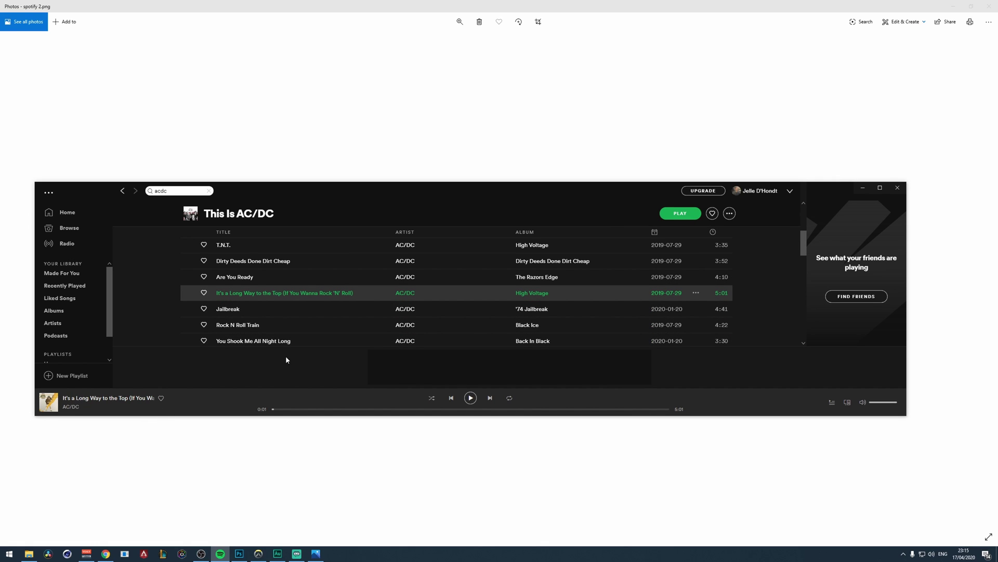
click(177, 192)
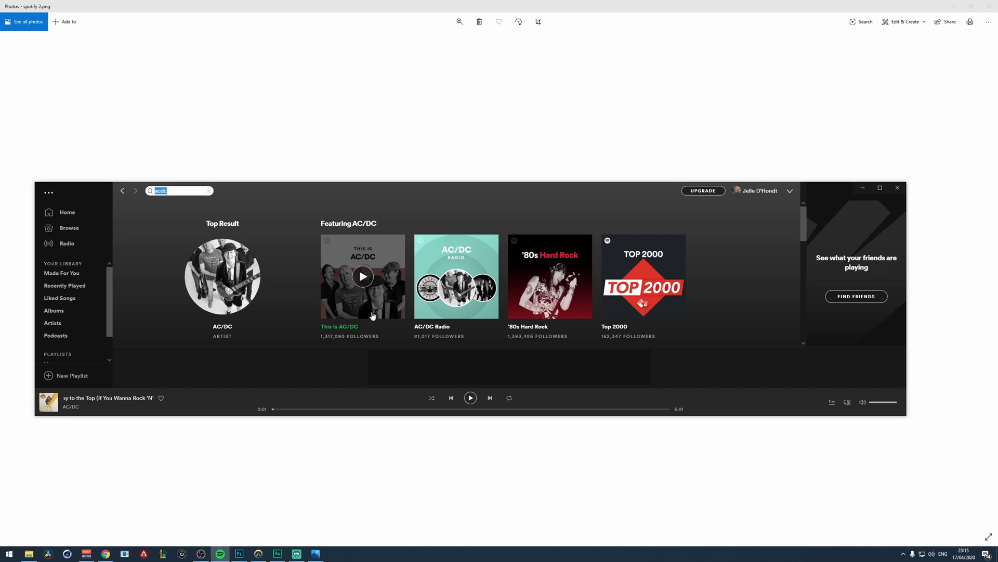
click(337, 323)
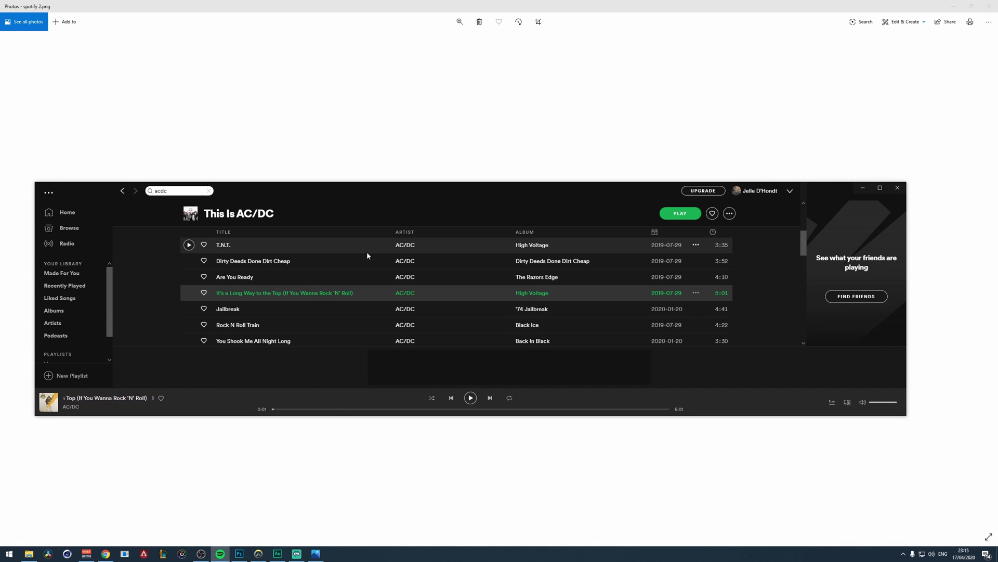
scroll(270, 278, down, 1)
scroll(270, 307, up, 1)
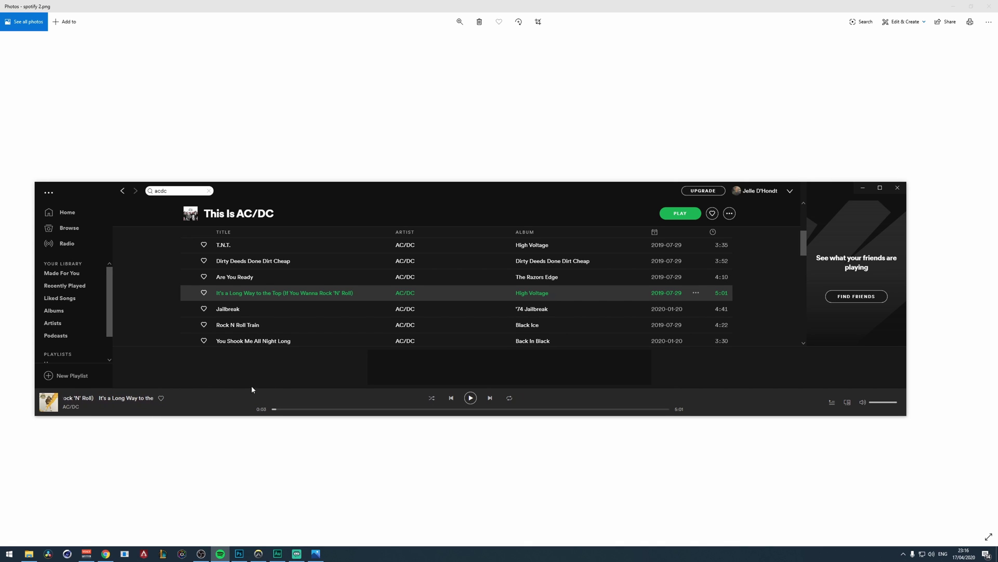
Switch to OBS and add a Window Capture source named spotify that captures the [Spotify.exe]: Spotify Free window.
click(198, 554)
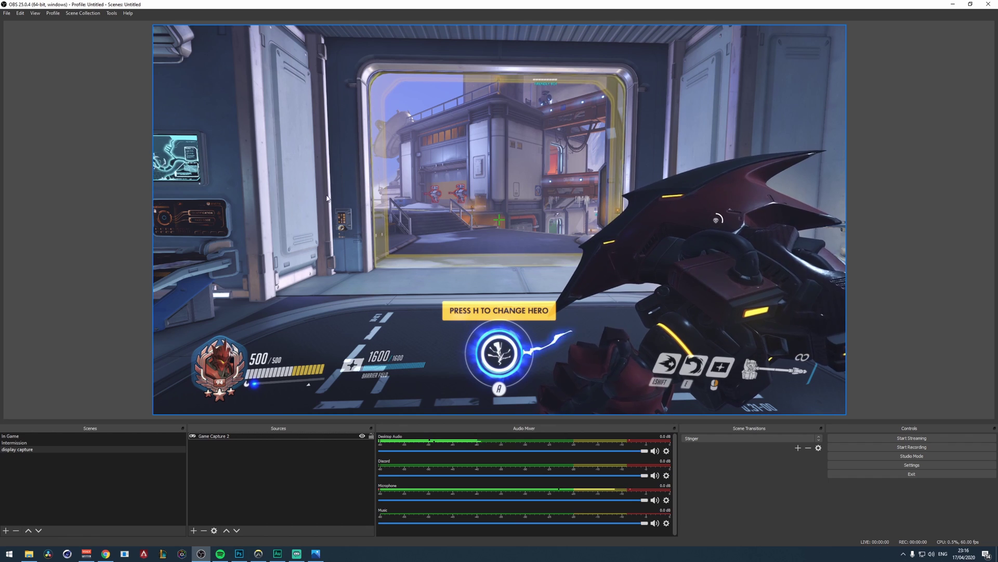
click(193, 530)
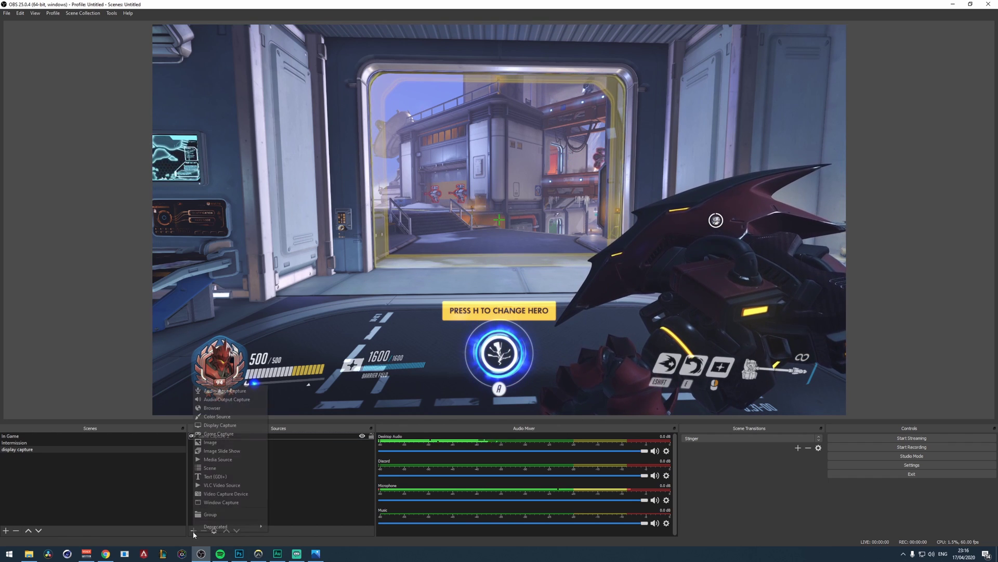
click(223, 503)
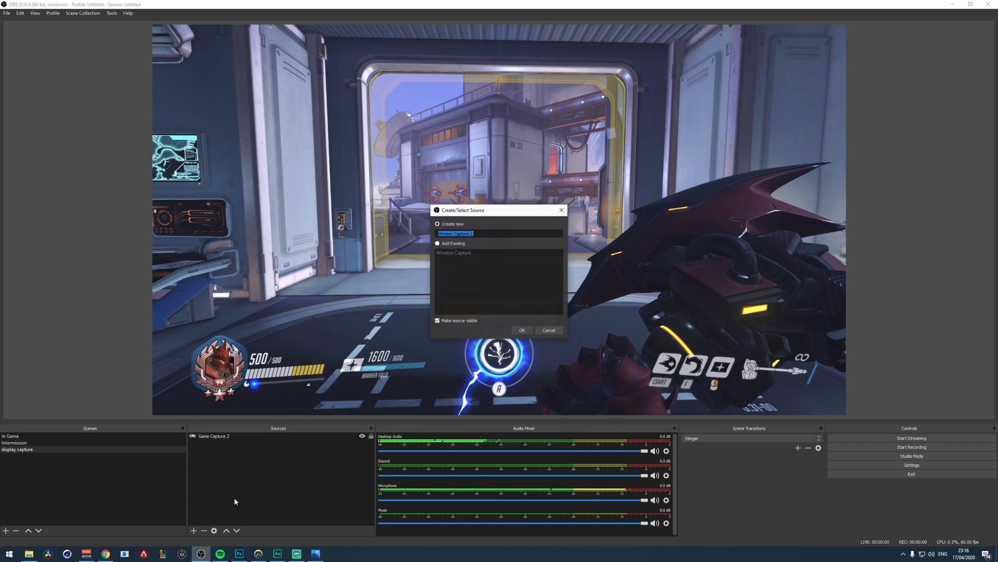
text(spotify)
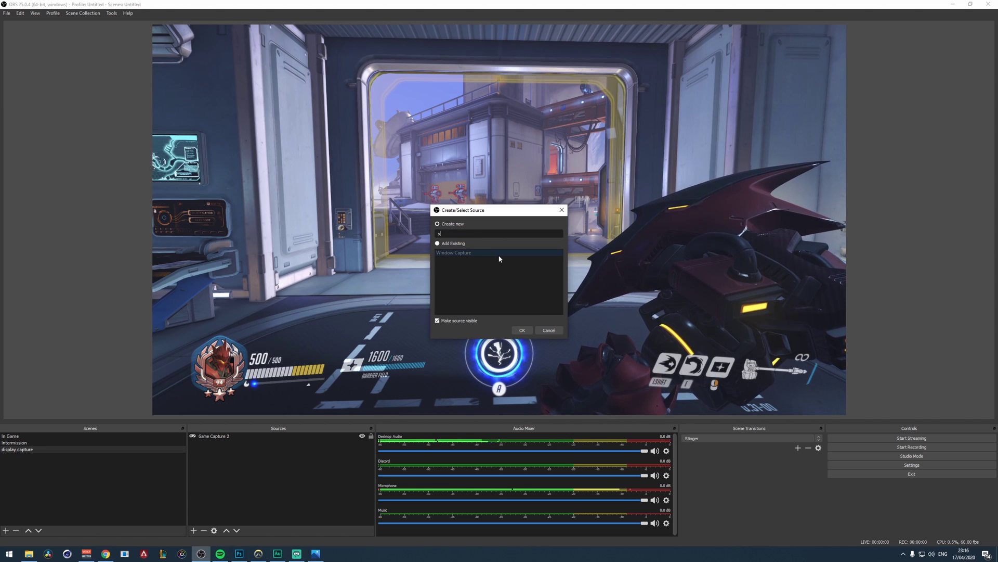
click(522, 330)
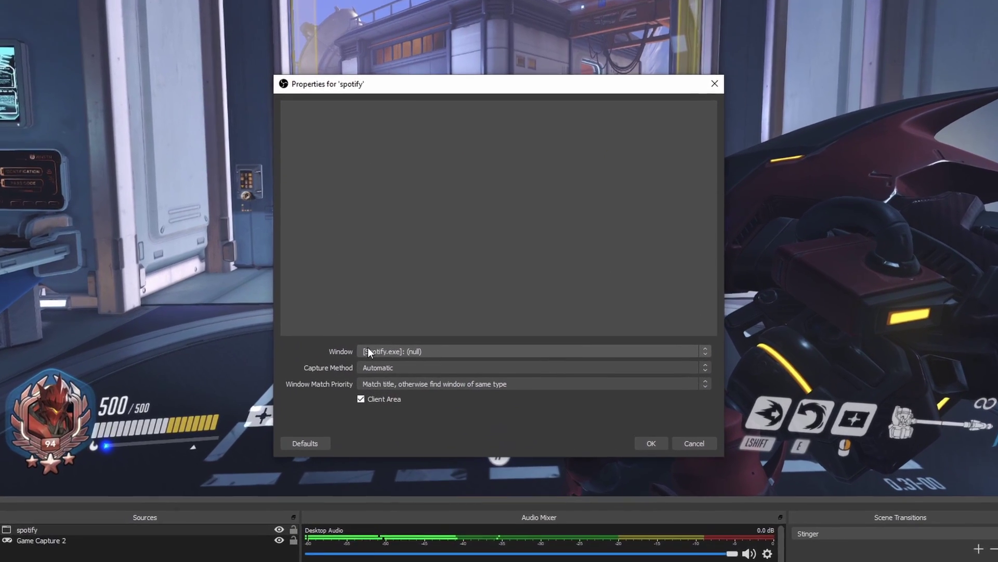
click(368, 351)
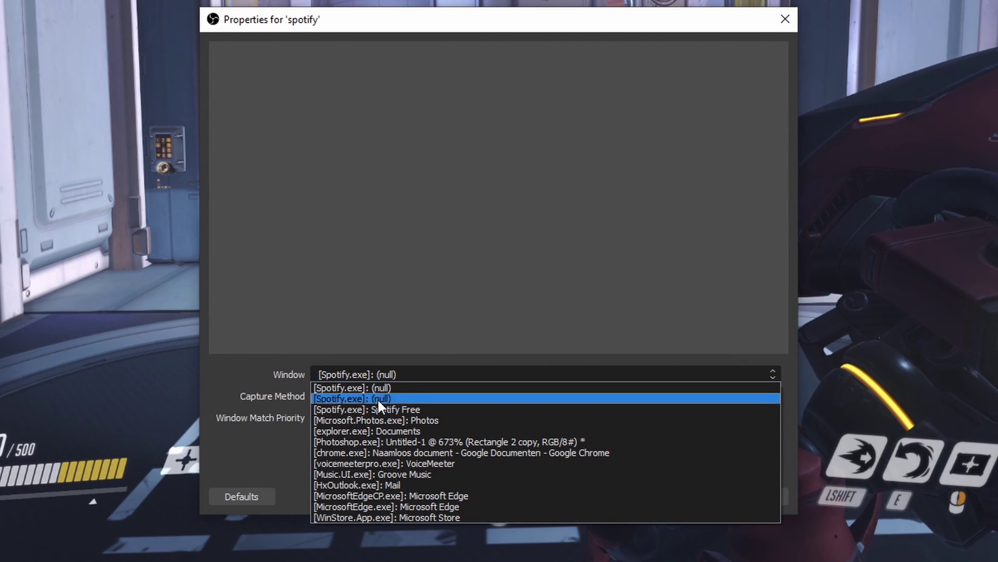
click(414, 409)
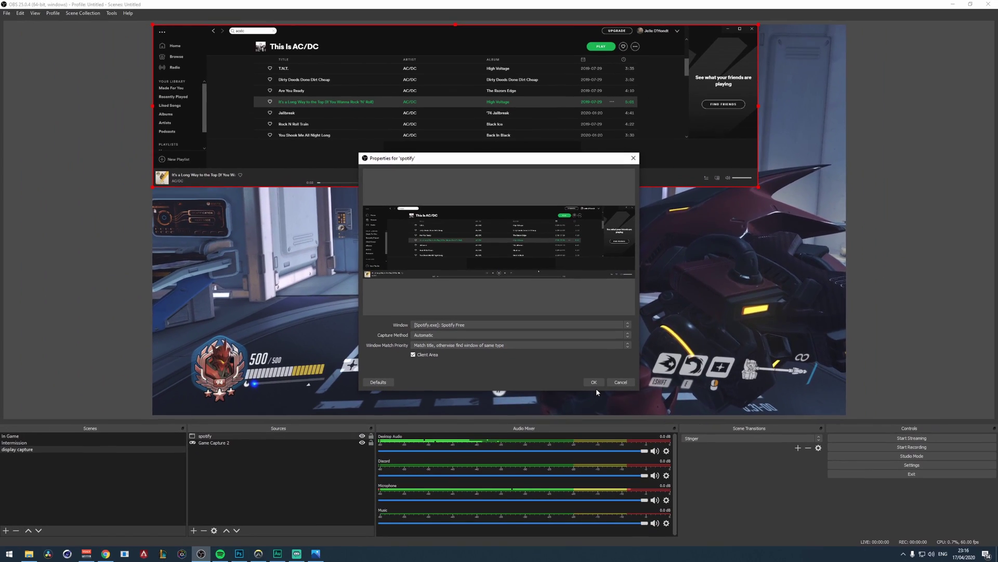
click(611, 400)
Crop the spotify capture to the album art and song title strip, and enlarge it across the canvas.
drag(396, 102, 507, 213)
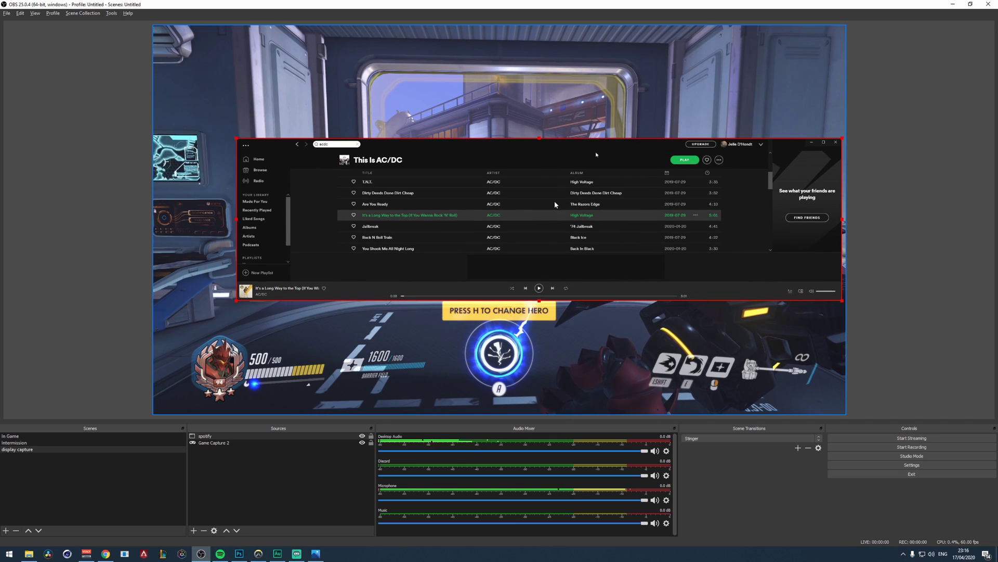
drag(540, 140, 545, 278)
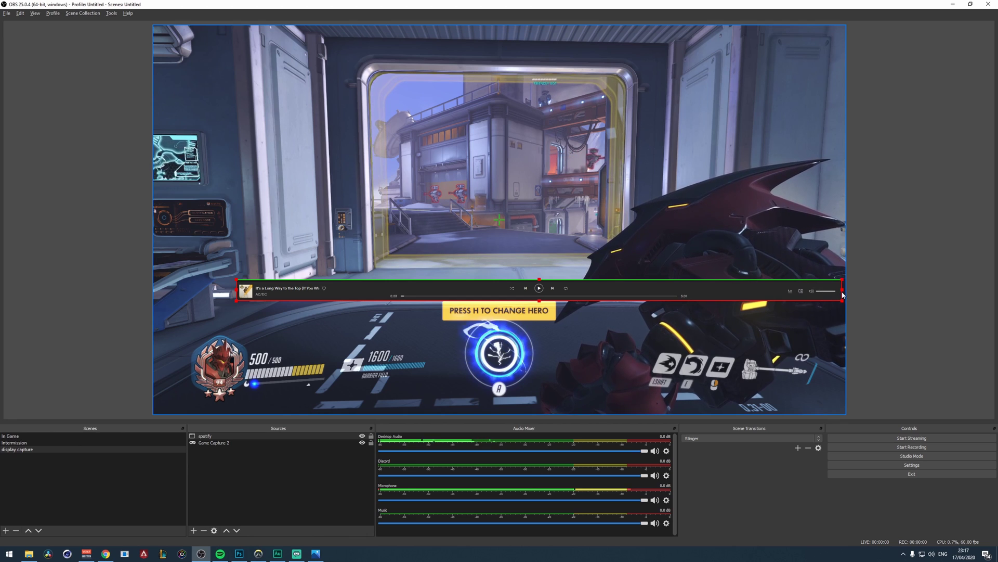
drag(658, 286, 456, 286)
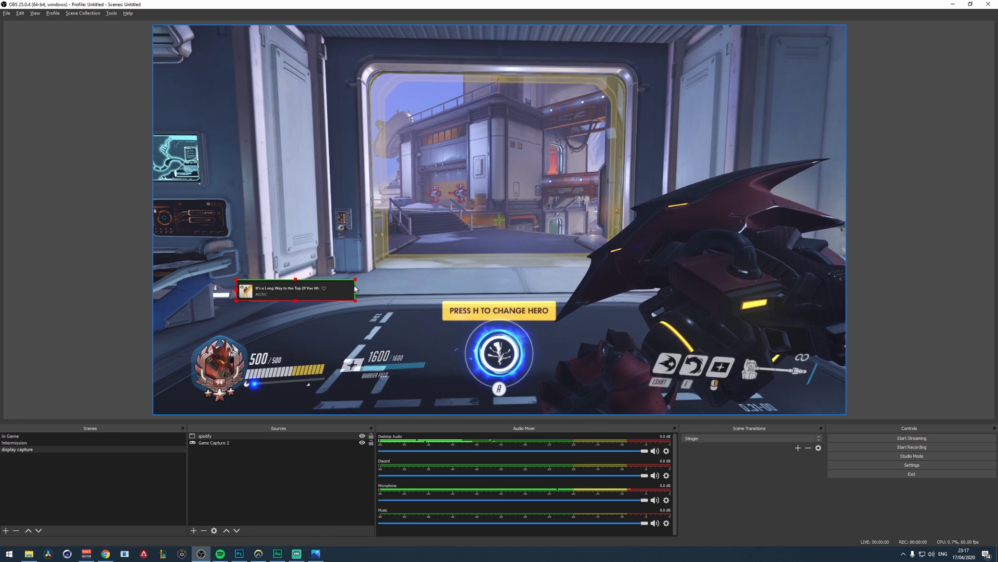
drag(318, 299, 555, 214)
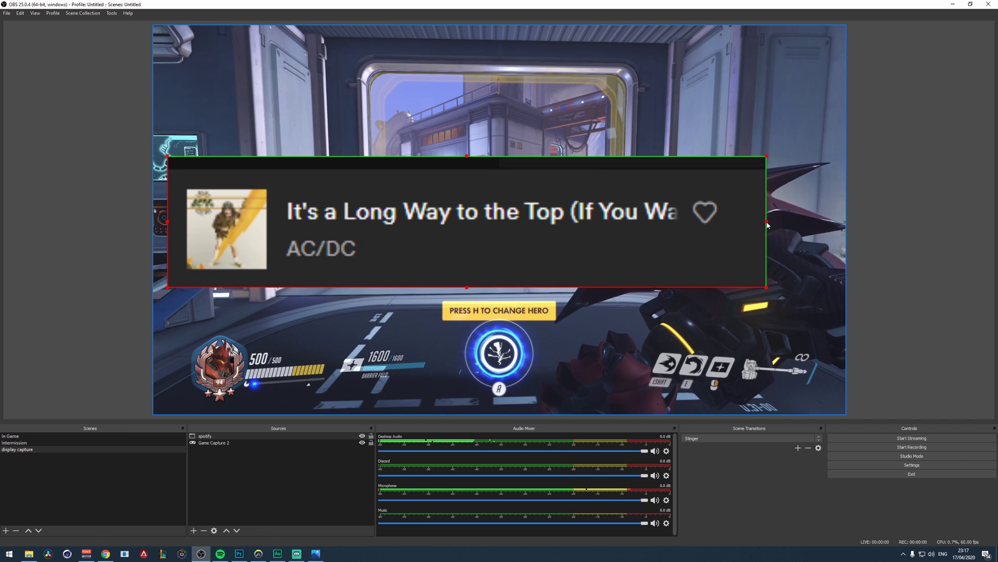
Crop the spotify capture tightly around the album art and song text on all four sides, cutting off the heart icon.
drag(768, 225, 748, 223)
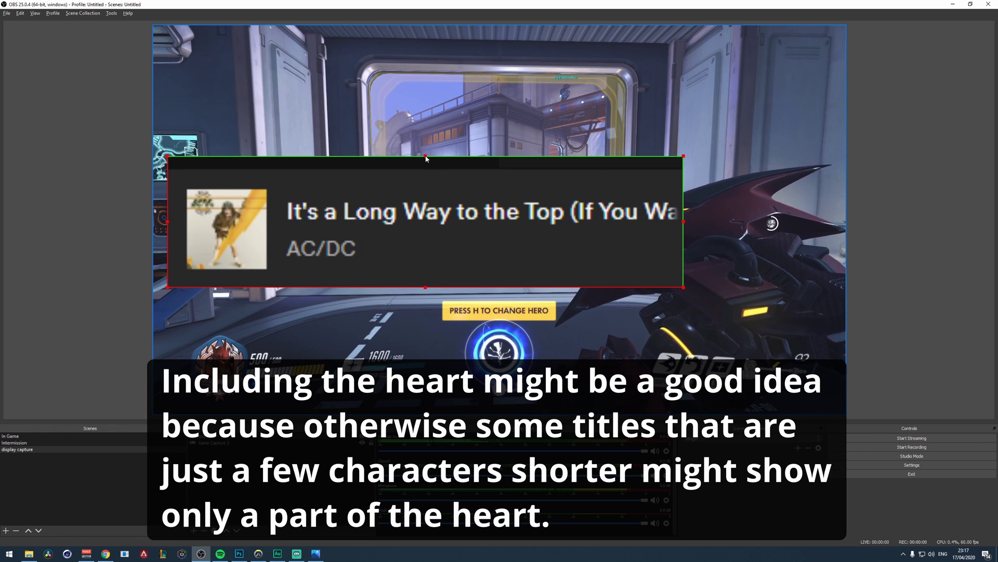
drag(425, 166, 426, 188)
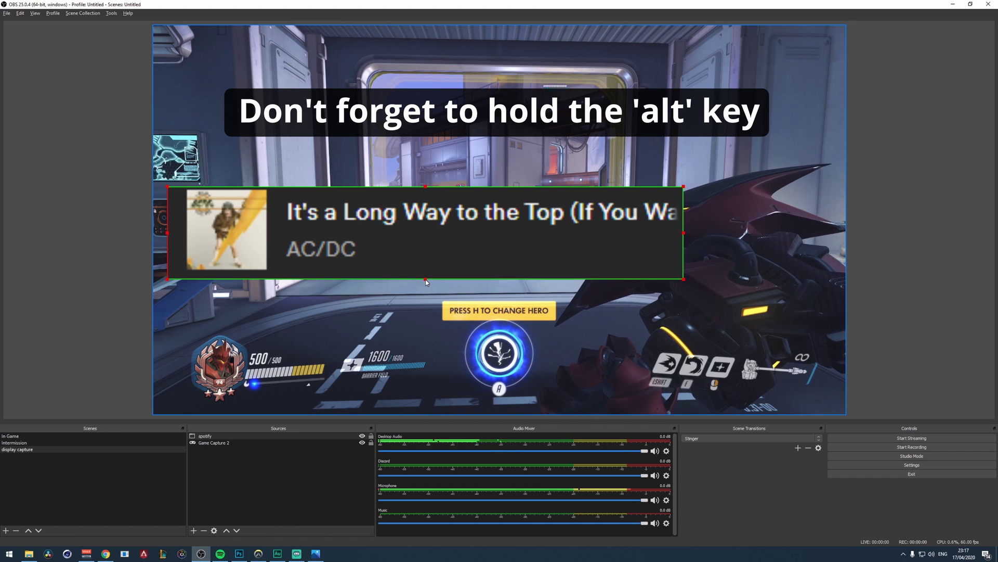
drag(426, 276, 427, 273)
drag(168, 231, 186, 234)
click(368, 173)
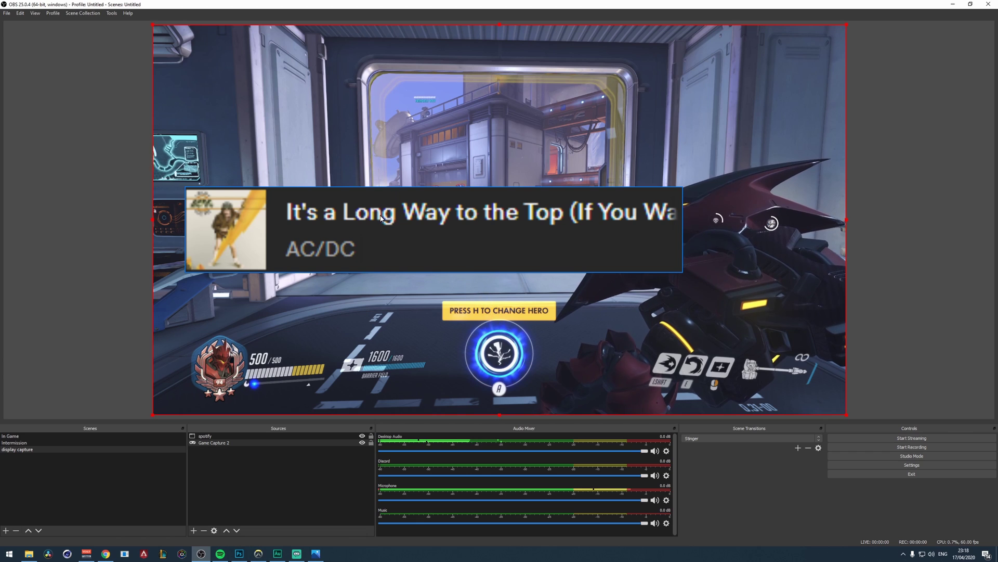
Shrink the spotify capture and place it in the upper-left corner of the canvas.
click(676, 236)
drag(682, 230, 340, 206)
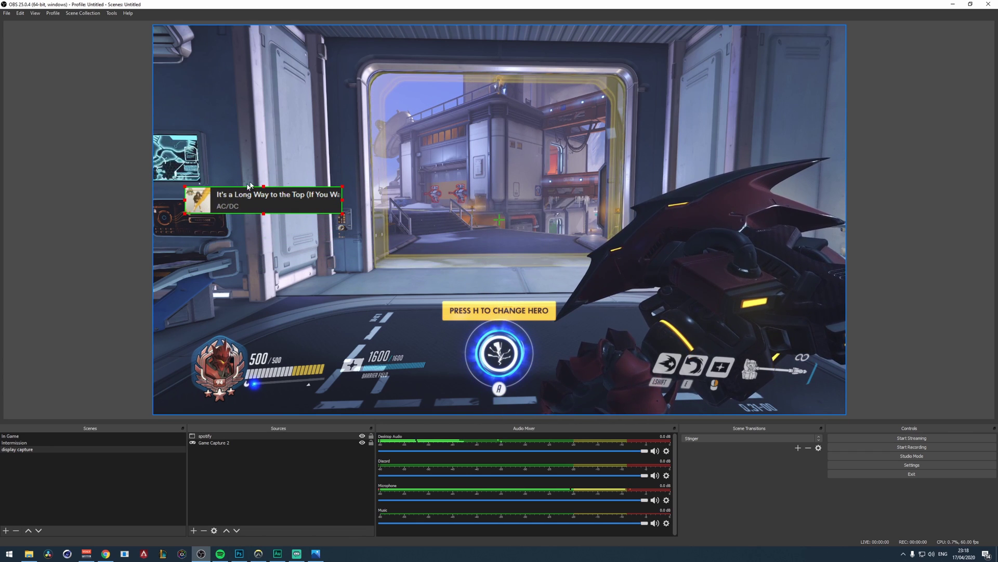
drag(265, 198, 241, 45)
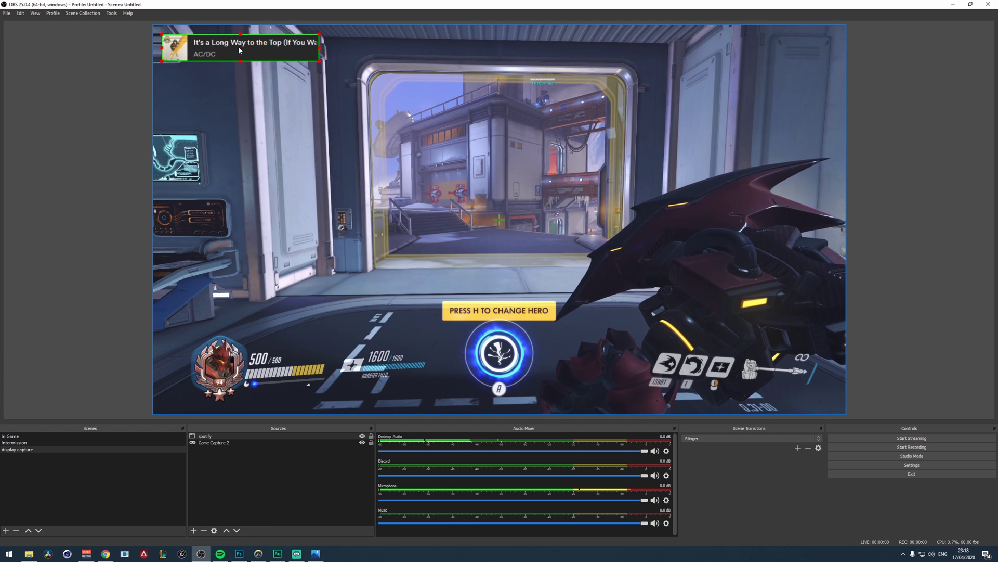
click(240, 79)
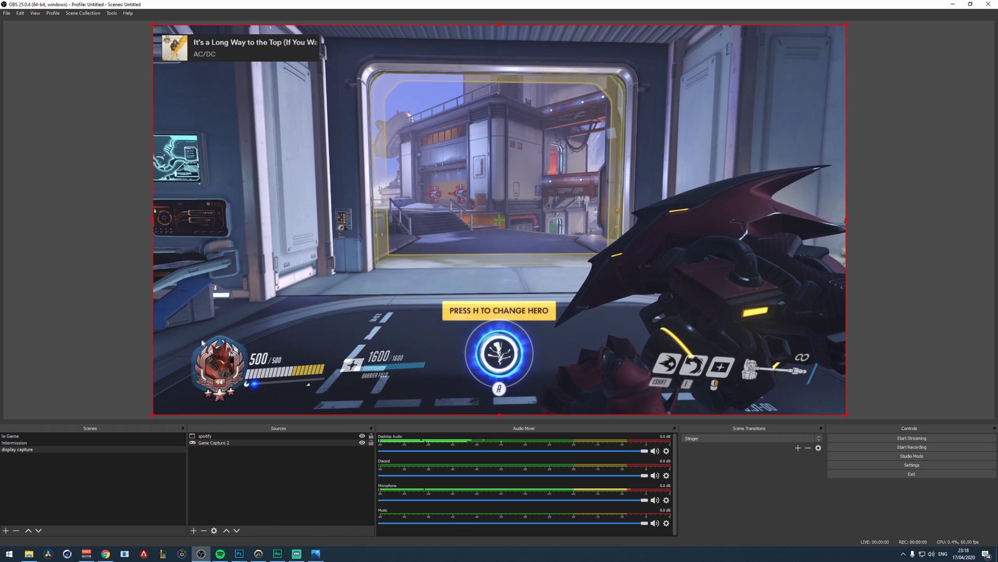
Move the spotify capture back to the middle of the canvas and enlarge it to nearly the full canvas width.
click(245, 52)
drag(241, 48, 365, 190)
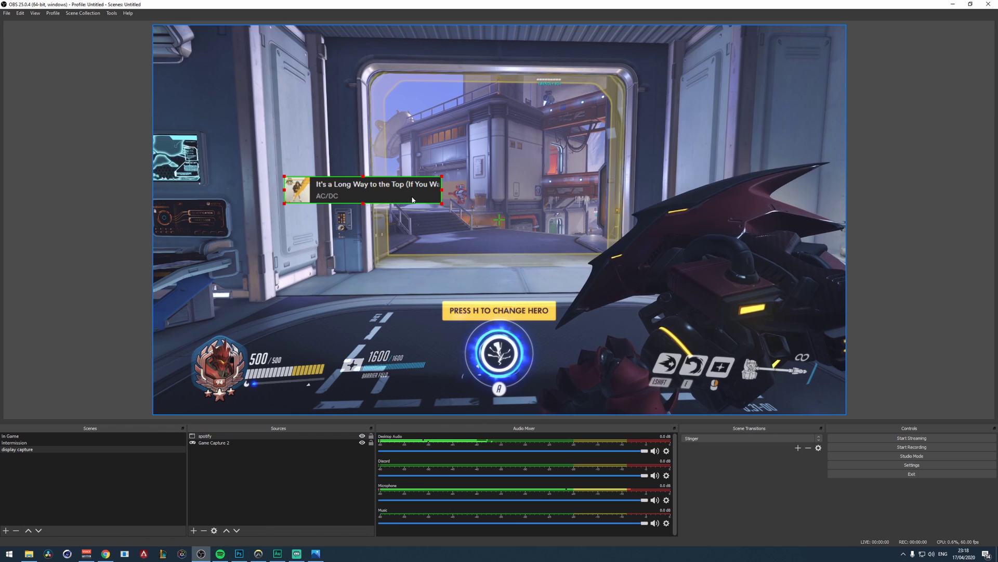
drag(436, 196, 831, 228)
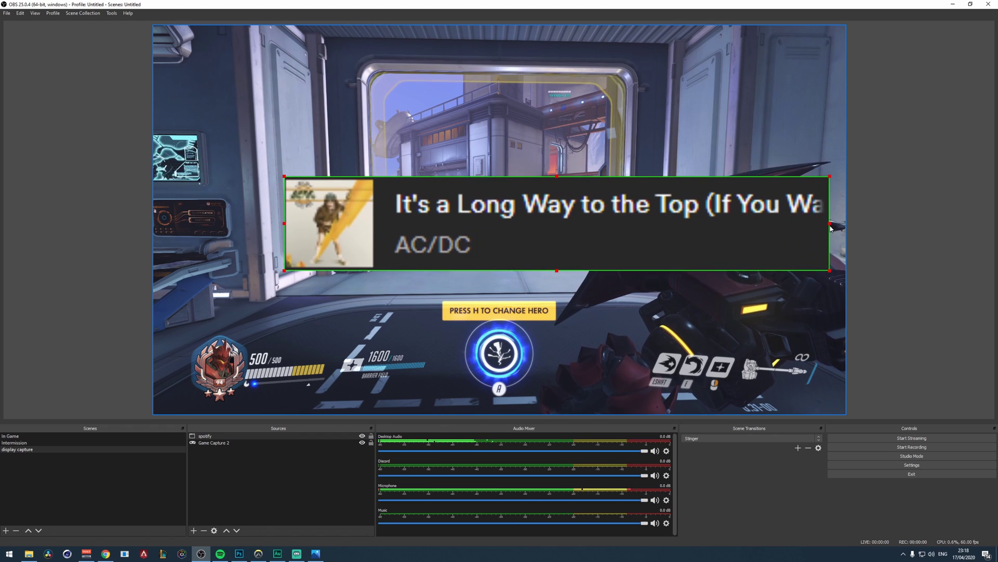
drag(283, 227, 171, 229)
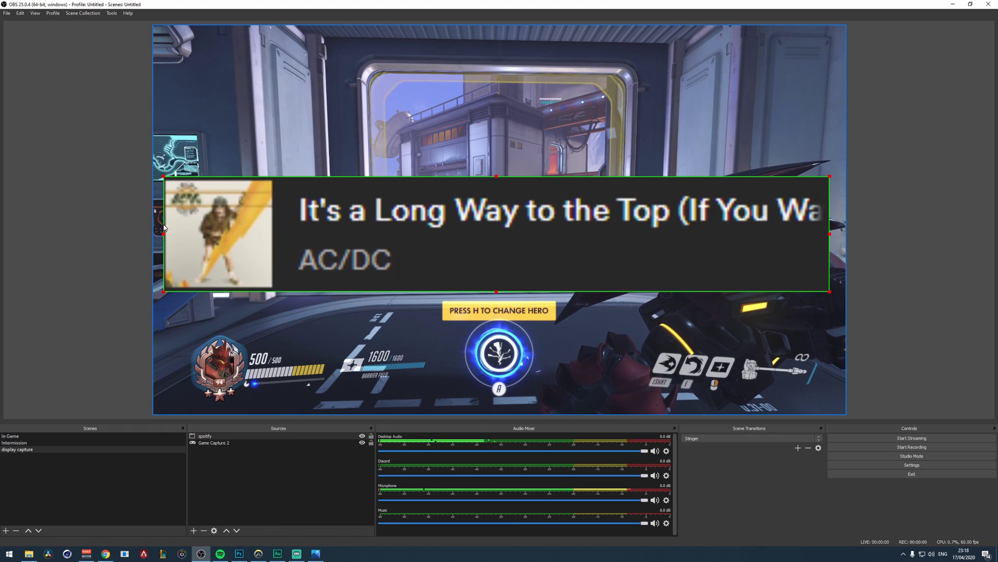
drag(412, 217, 430, 210)
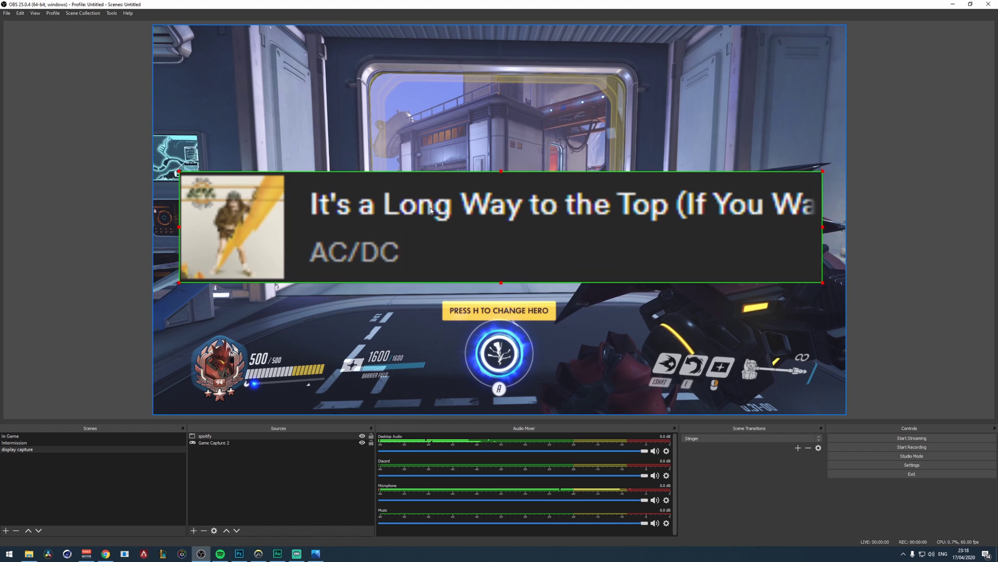
Add an Image source named background that uses the spotify.png file from the Desktop.
click(194, 530)
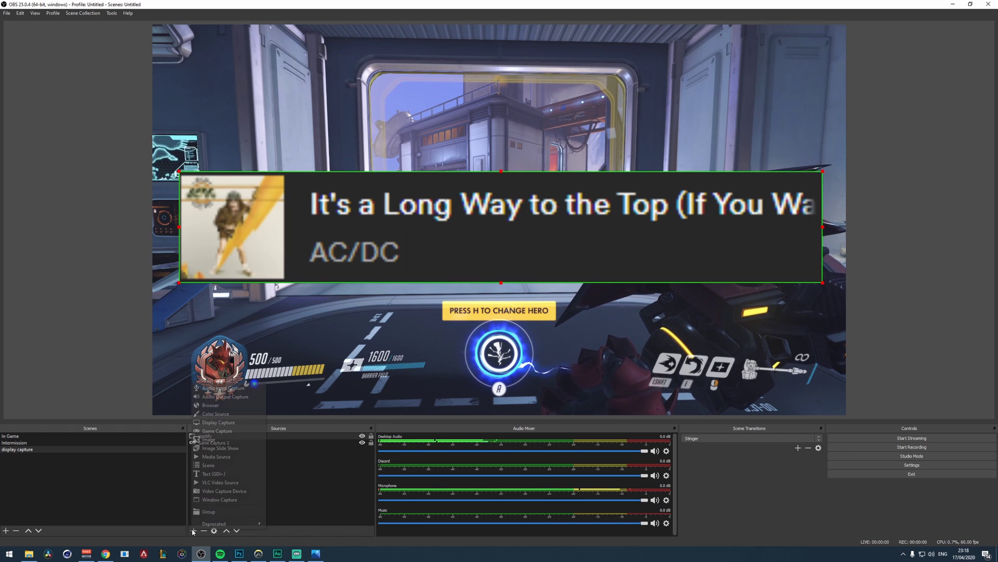
click(215, 440)
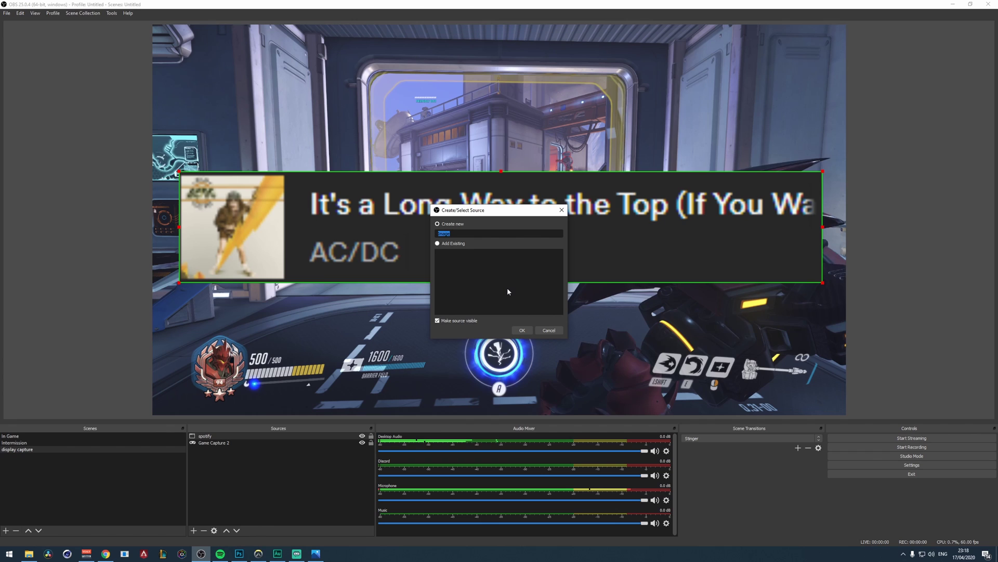
text(background)
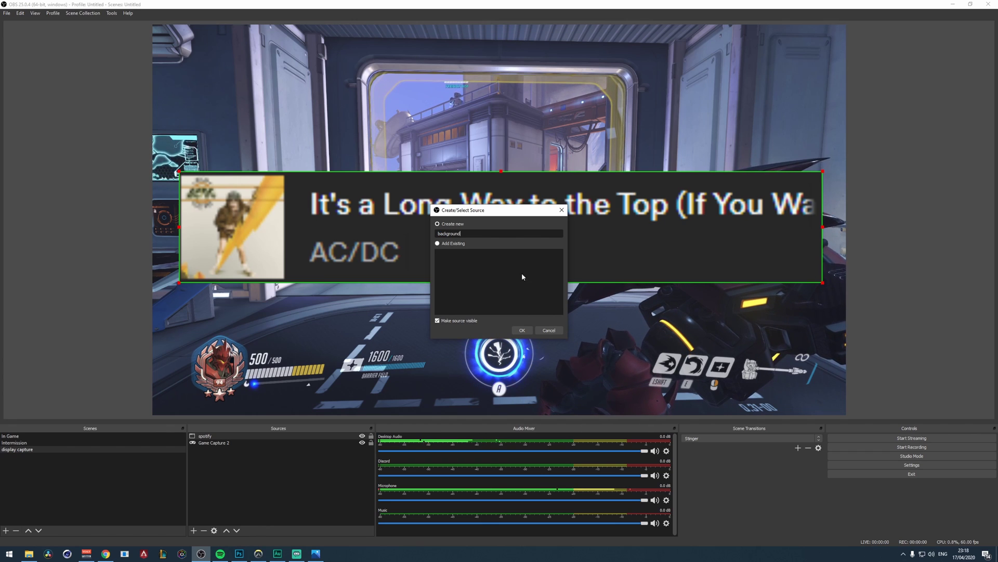
click(522, 331)
click(620, 326)
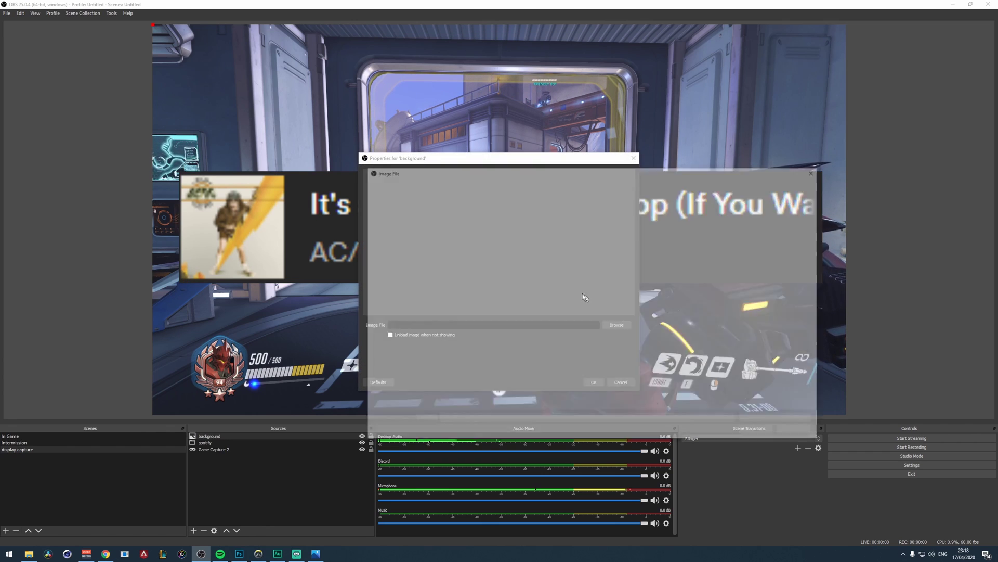
click(501, 234)
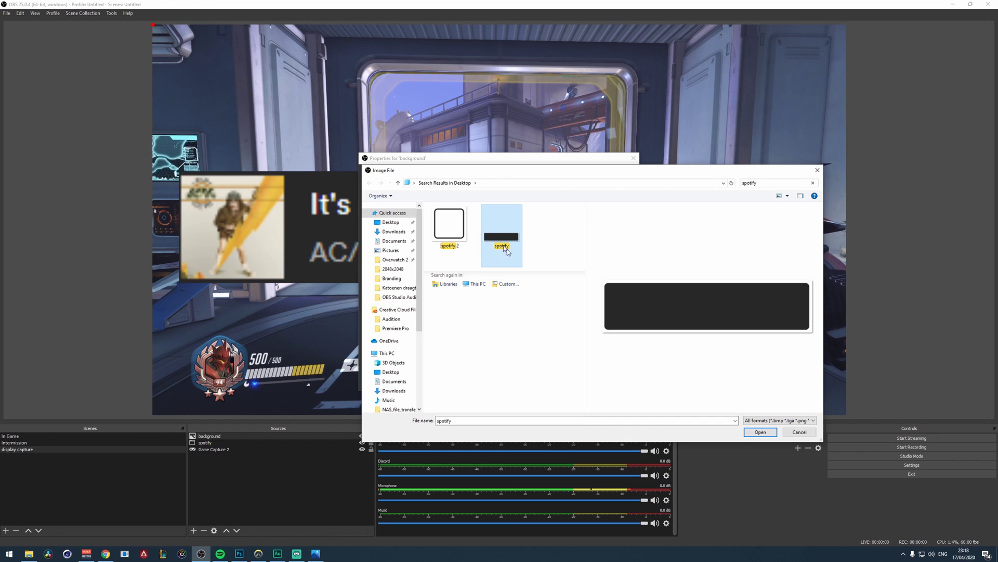
double_click(502, 236)
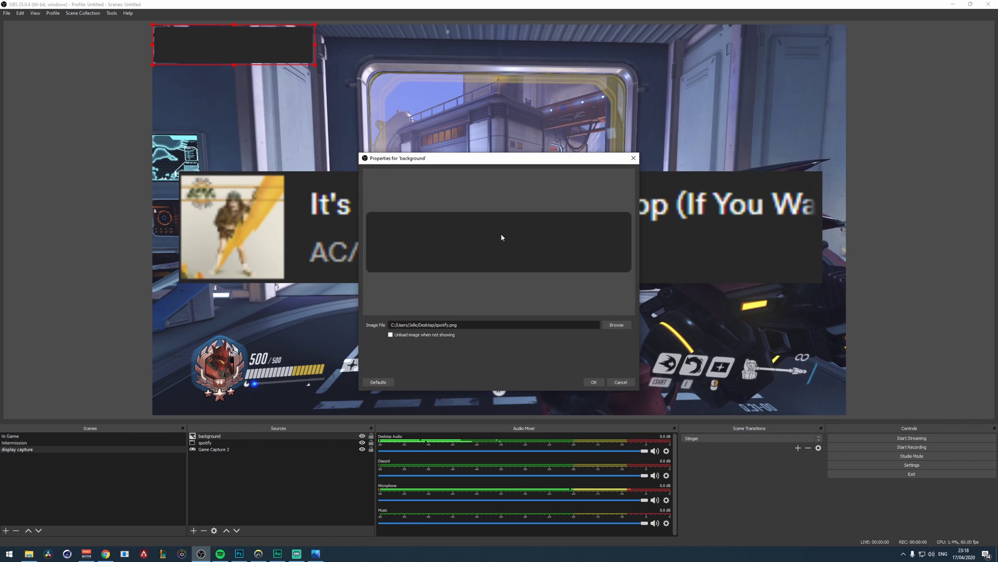
click(594, 382)
Enlarge the background image to cover the spotify capture and place the capture above it in the source order.
drag(241, 53, 305, 169)
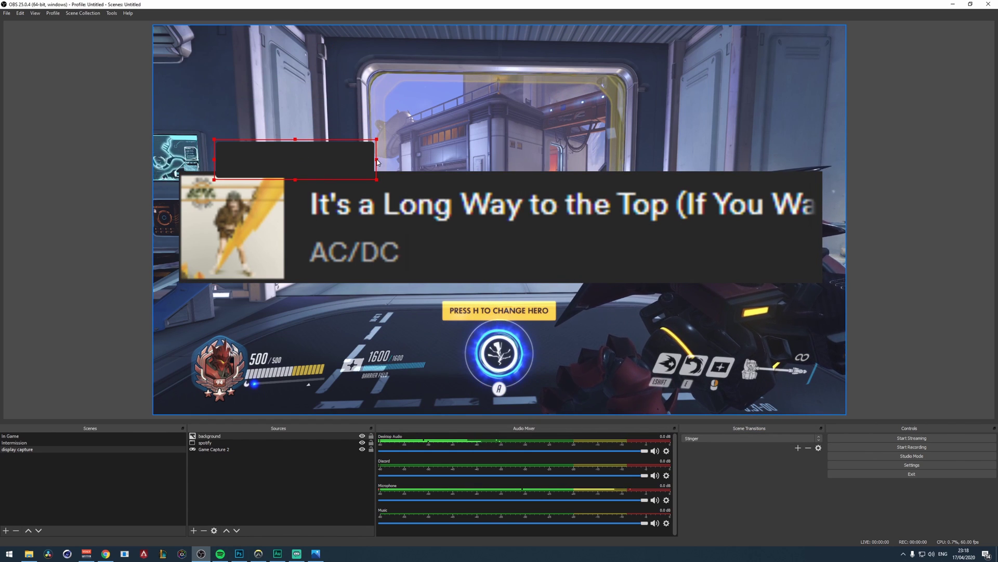
drag(378, 162, 831, 217)
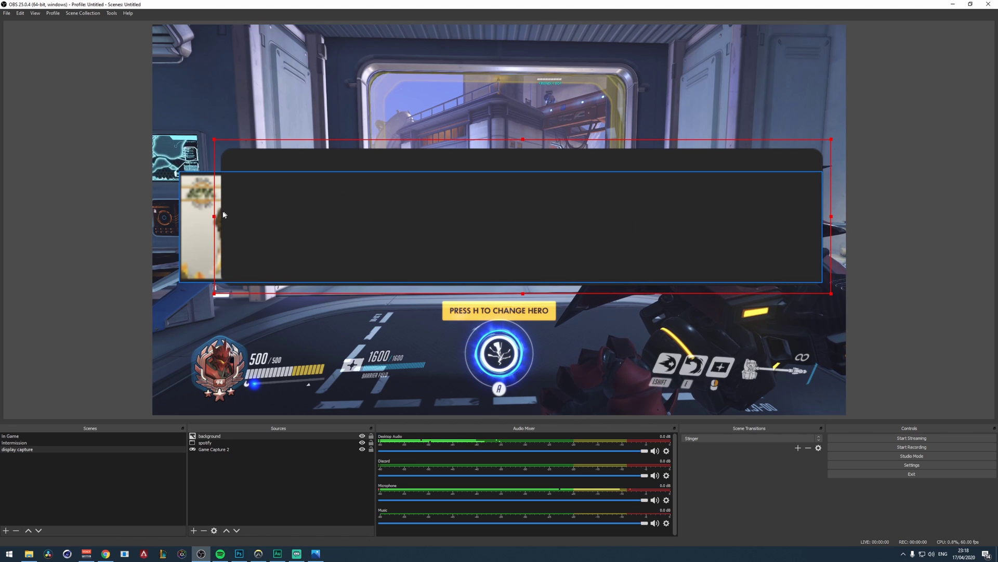
drag(223, 215, 171, 222)
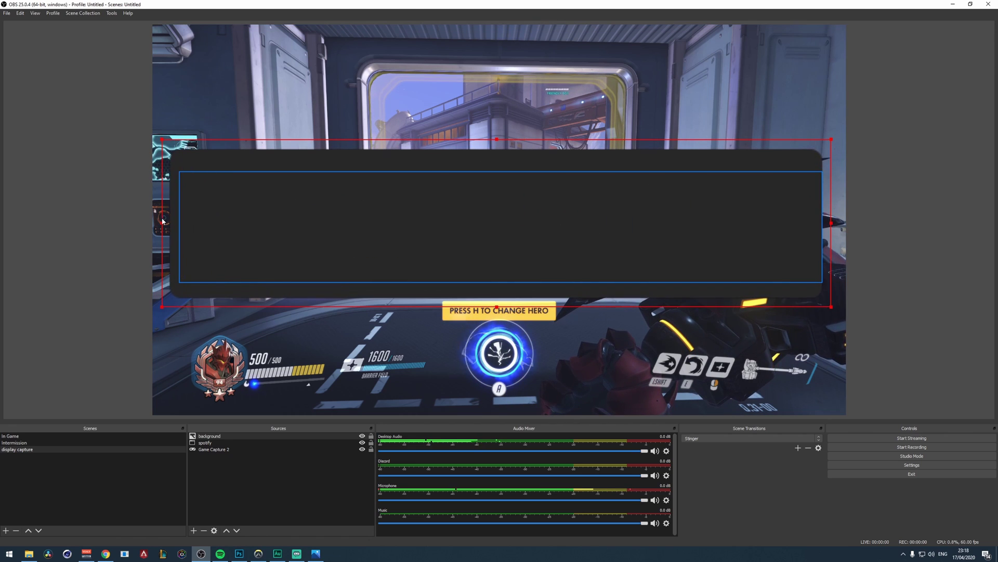
ctrl+click(209, 442)
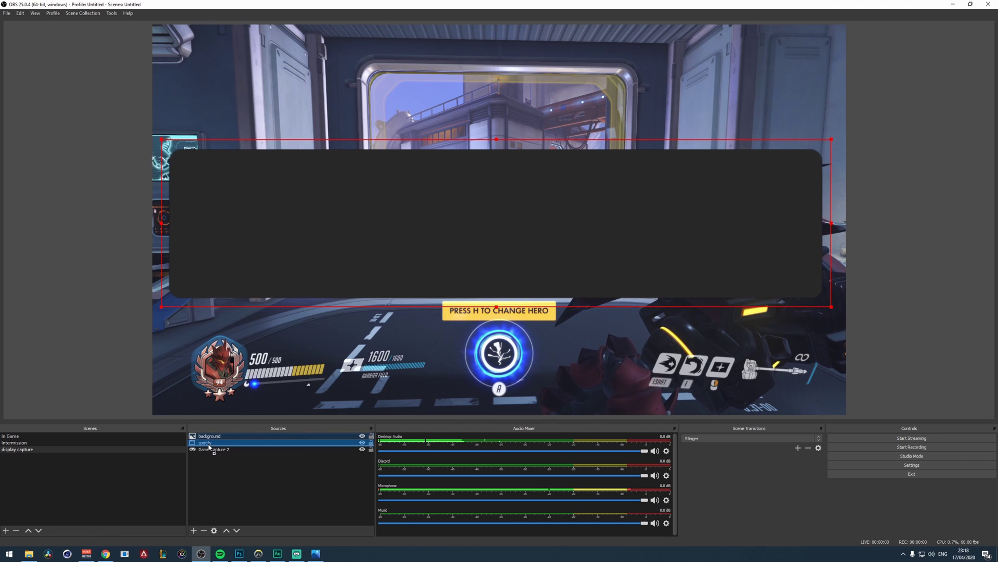
drag(209, 446, 211, 446)
Reposition and resize the background image on all sides so it frames the spotify capture with a narrow, even margin.
drag(362, 158, 361, 165)
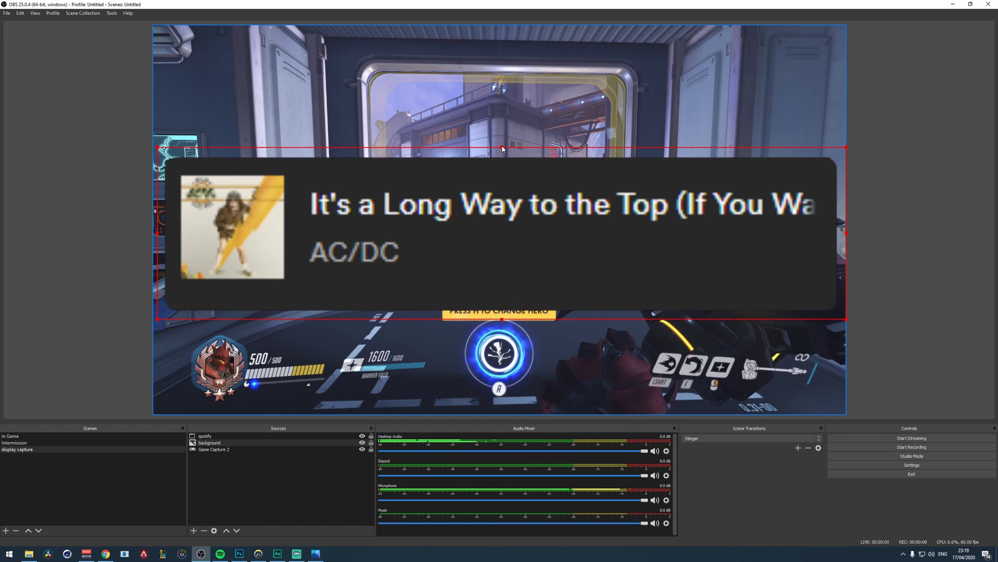
mouse_move(503, 149)
mouse_down()
mouse_move(504, 172)
mouse_move(491, 45)
mouse_move(500, 170)
mouse_move(500, 158)
mouse_up()
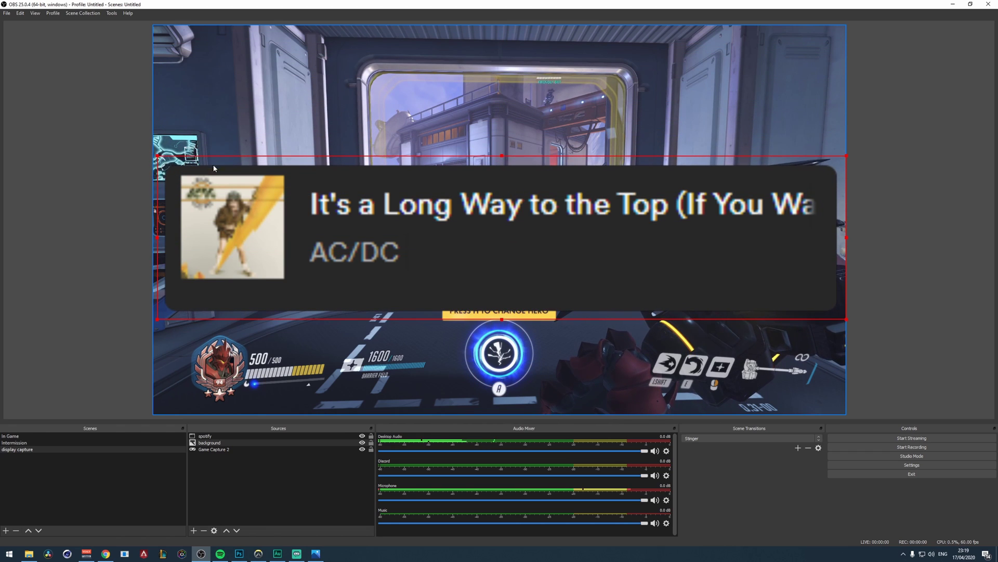
drag(502, 321, 503, 302)
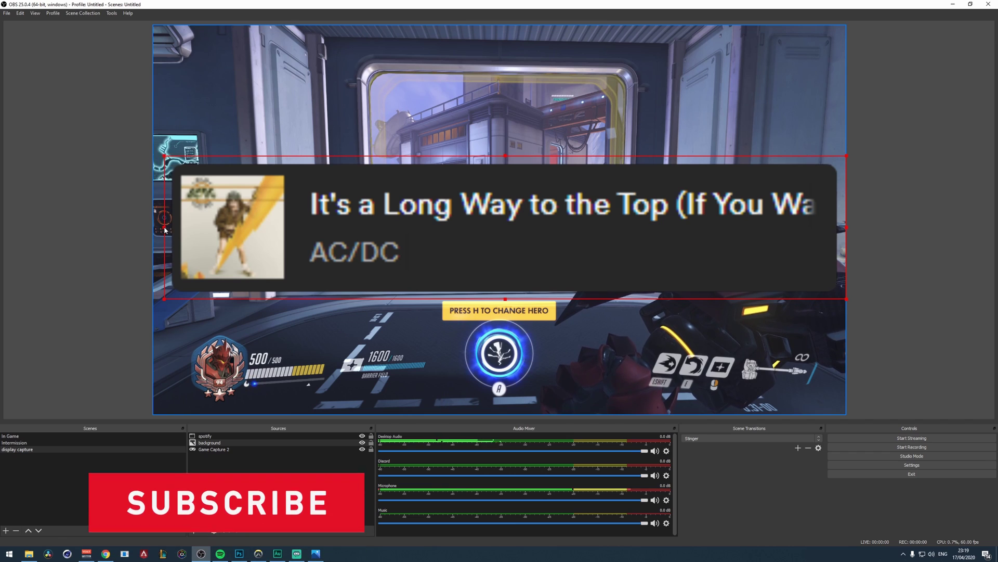
drag(506, 158, 505, 161)
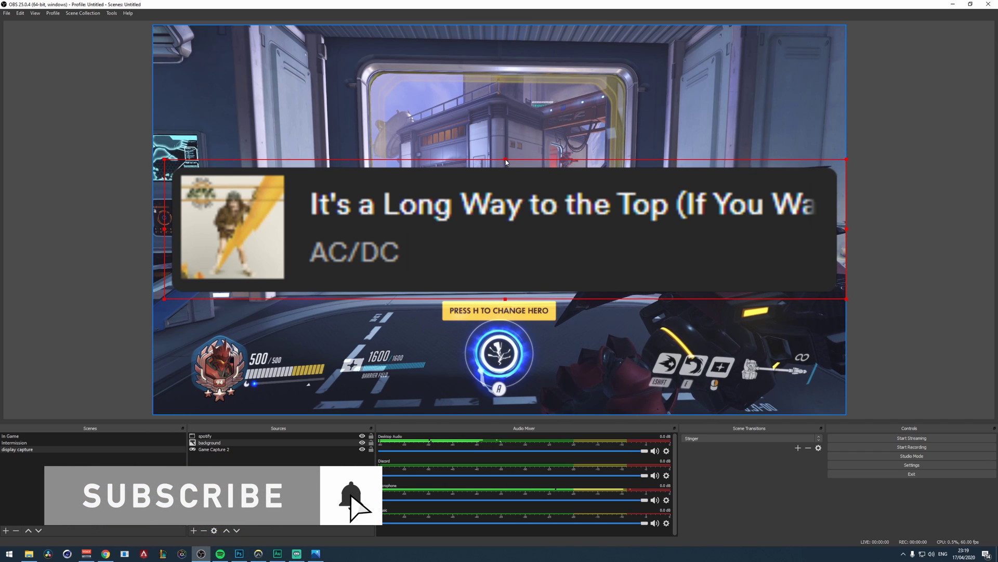
drag(505, 300, 506, 295)
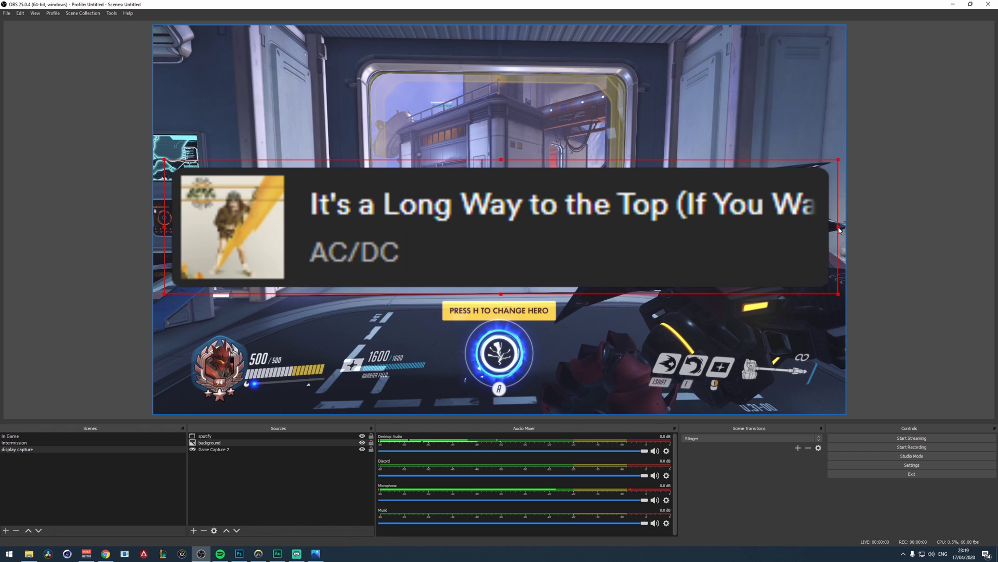
drag(845, 231, 837, 231)
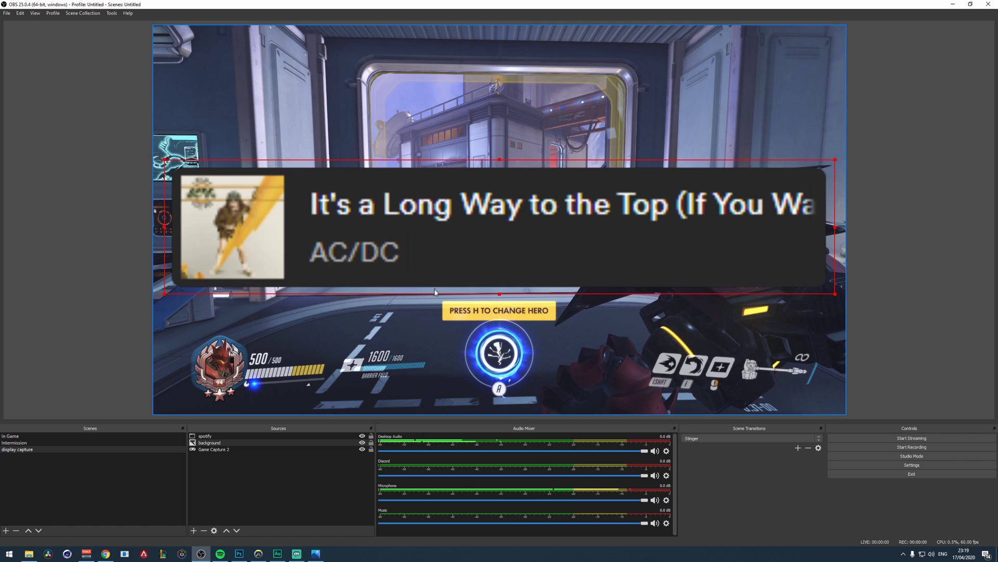
click(307, 497)
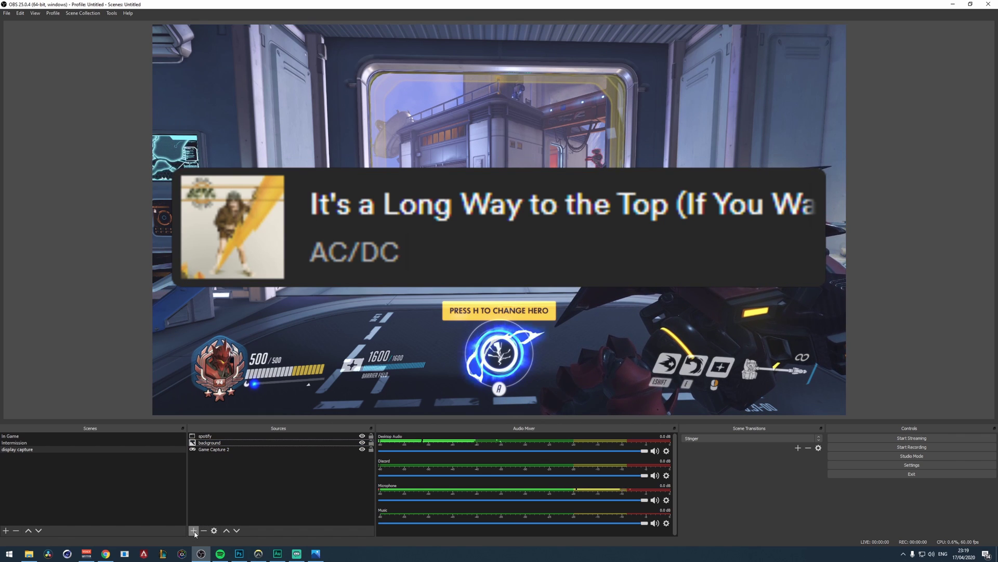
Add an Image source named overlay that uses the spotify 2 image from the Desktop.
click(194, 530)
click(224, 442)
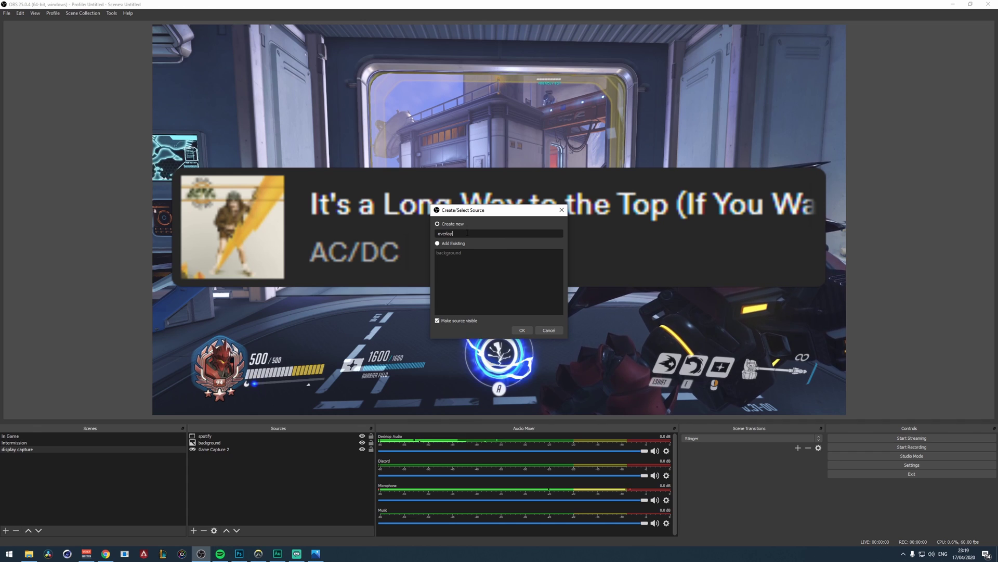
click(522, 330)
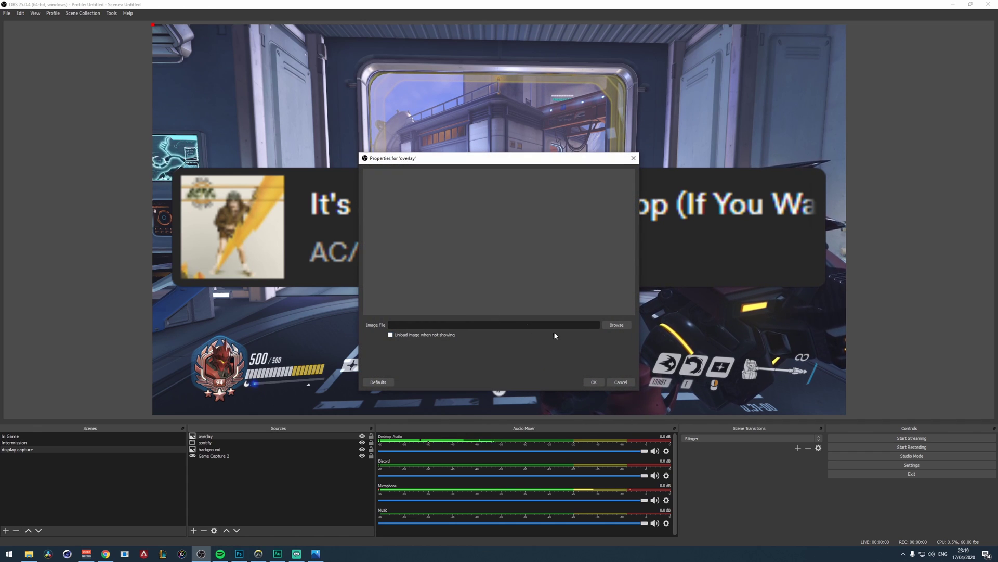
click(614, 327)
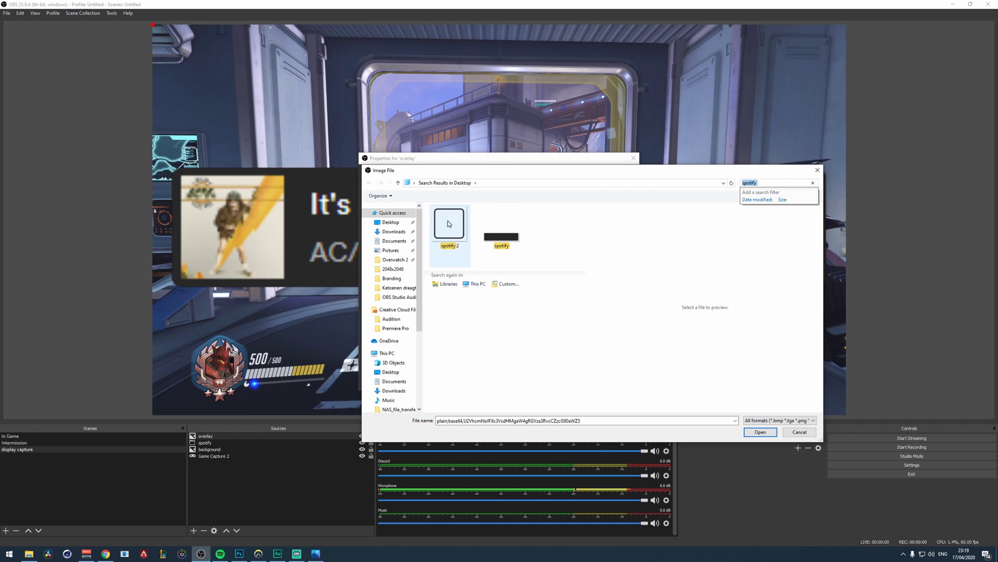
click(467, 210)
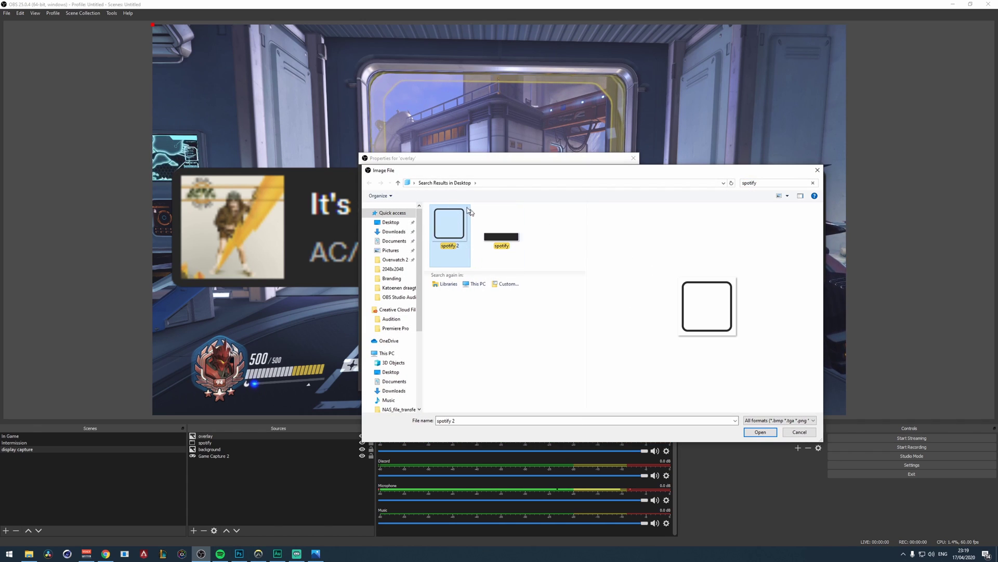
click(760, 432)
click(594, 382)
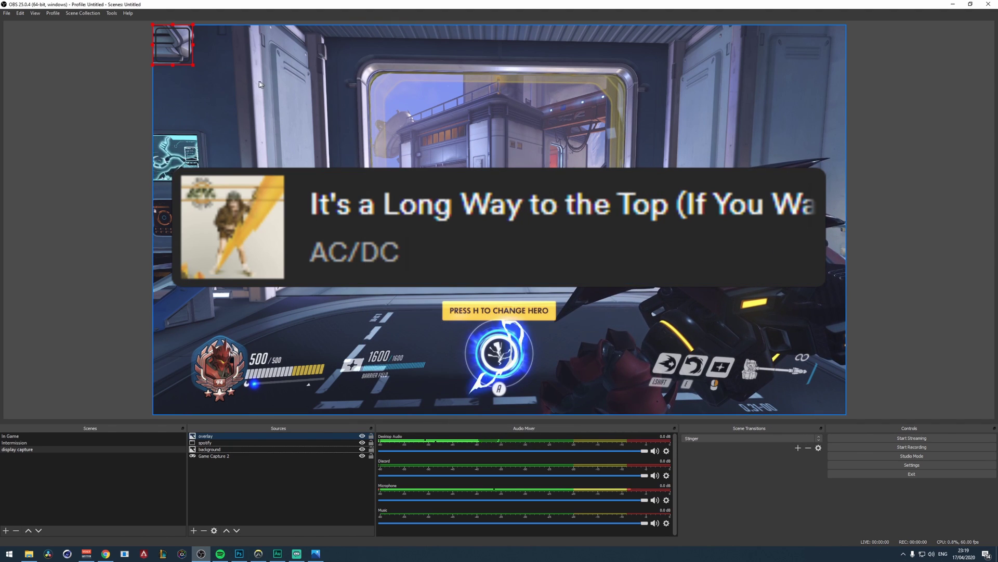
Place the overlay frame on the album art and enlarge it so its rounded corners mask the cover's edges.
drag(186, 55, 315, 310)
drag(248, 241, 214, 207)
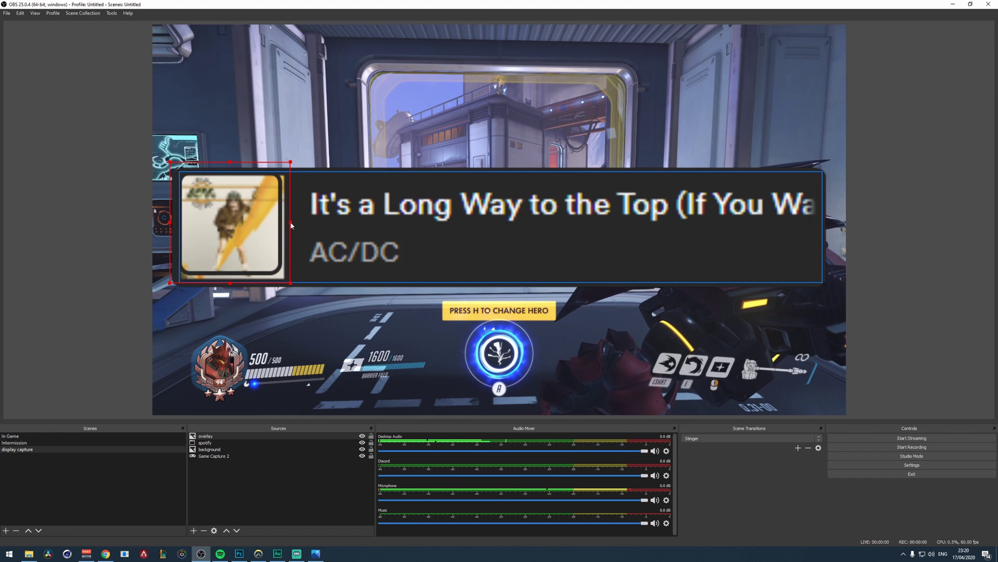
drag(285, 244, 292, 251)
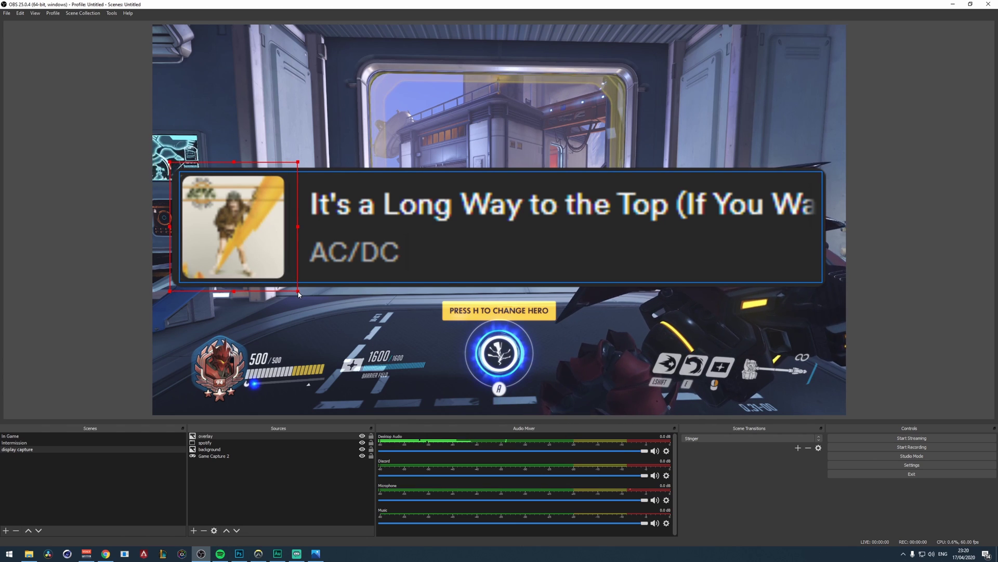
click(264, 319)
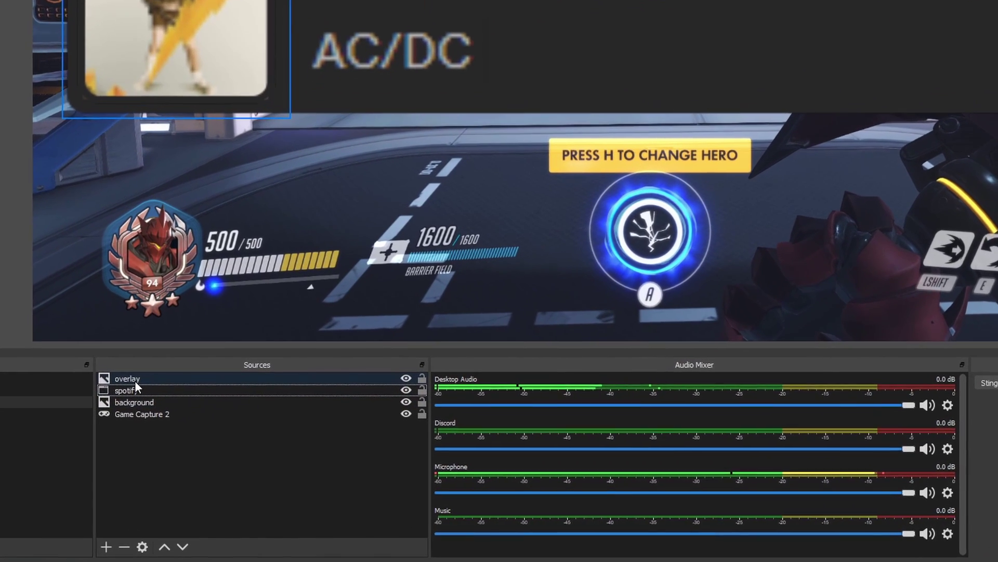
Group the overlay, spotify and background sources under the name spotify overlay.
click(209, 437)
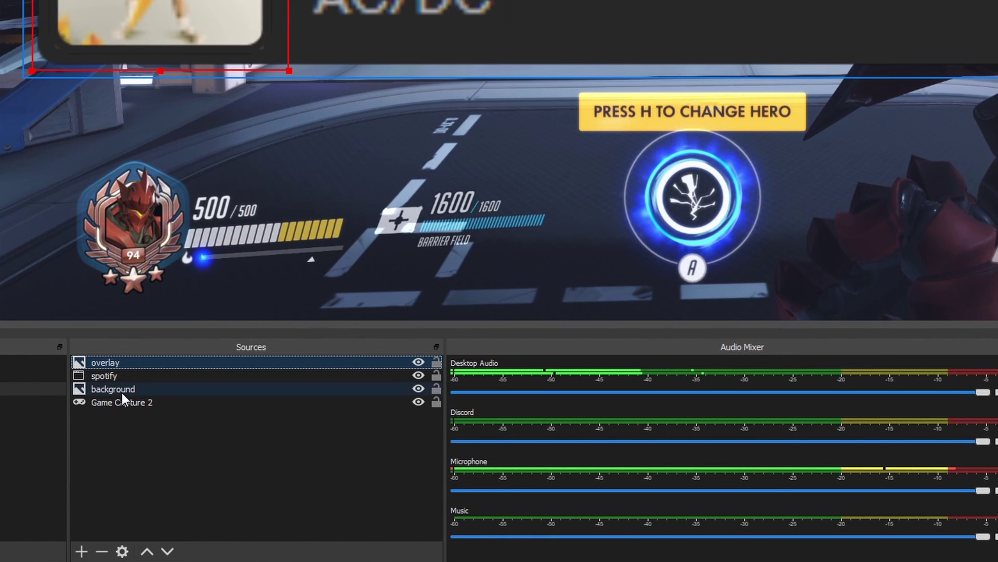
shift+click(122, 394)
right_click(135, 376)
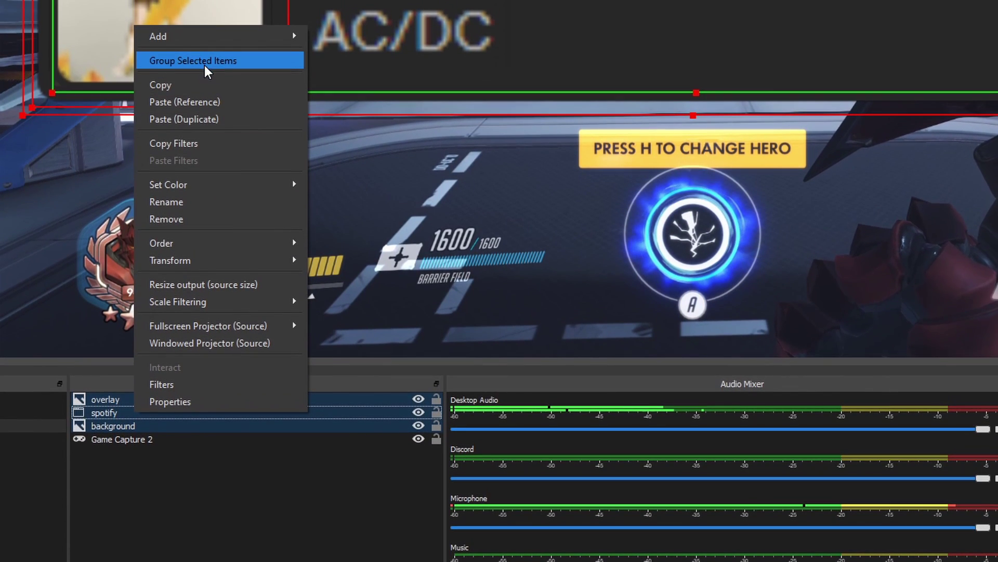
click(245, 61)
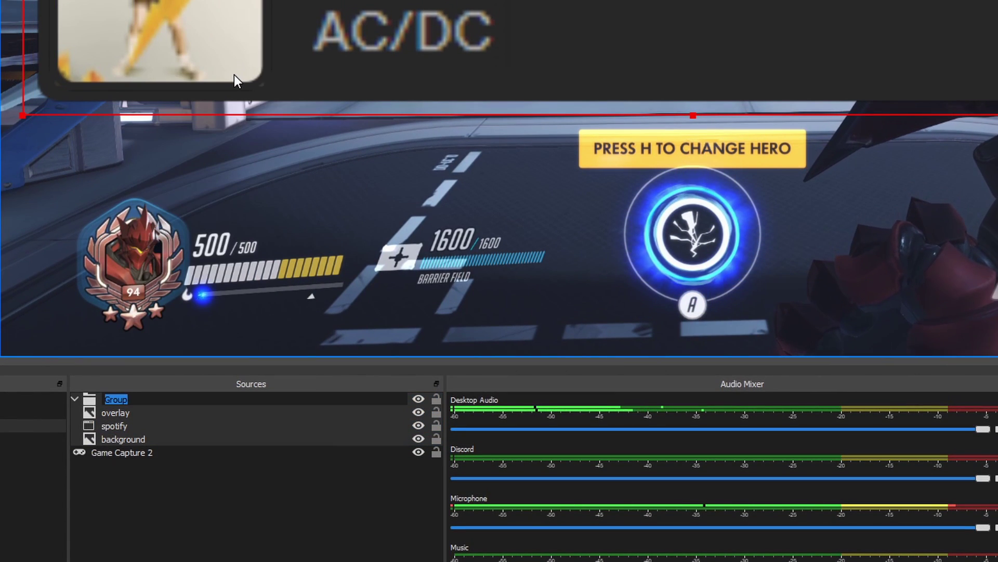
text(spotify )
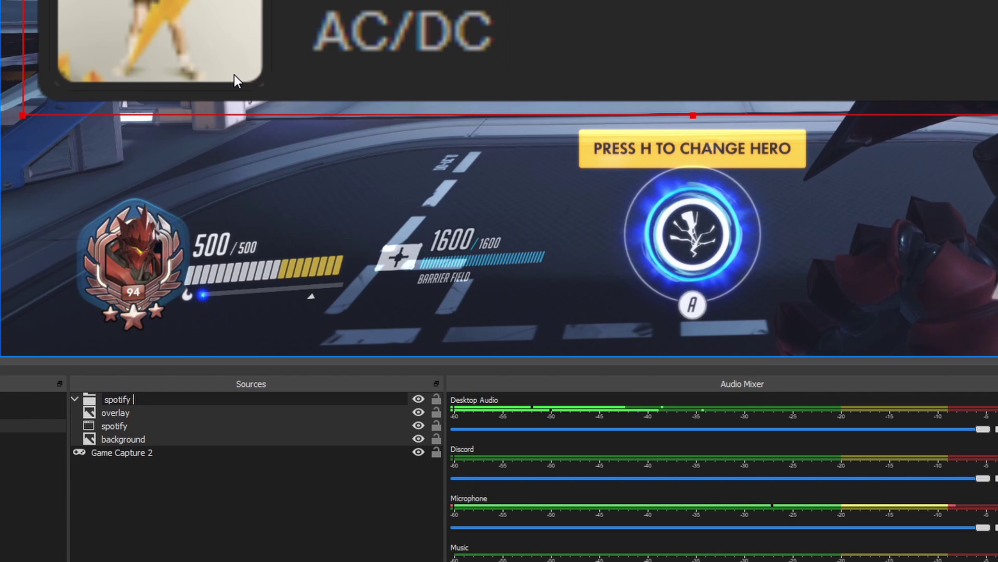
text(overlay)
key(Return)
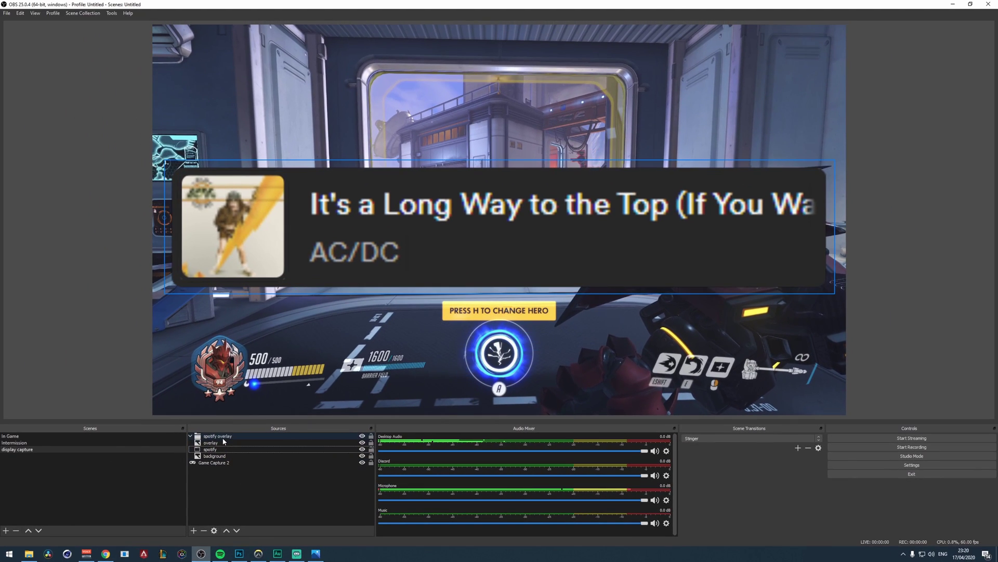
Enlarge the spotify overlay group beyond the canvas and refine the overlay frame's position and size around the album art.
click(253, 436)
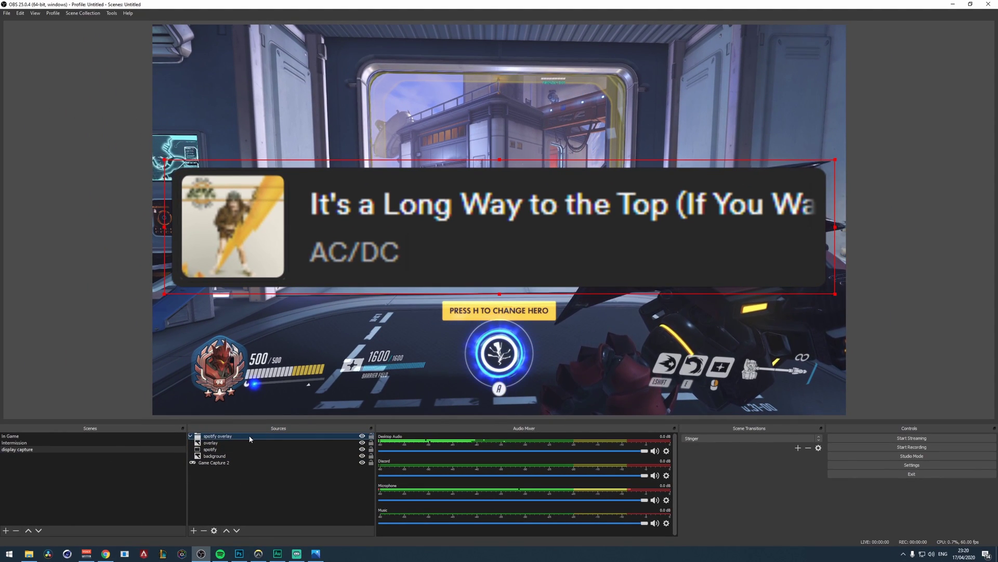
drag(406, 222, 491, 137)
drag(585, 208, 298, 247)
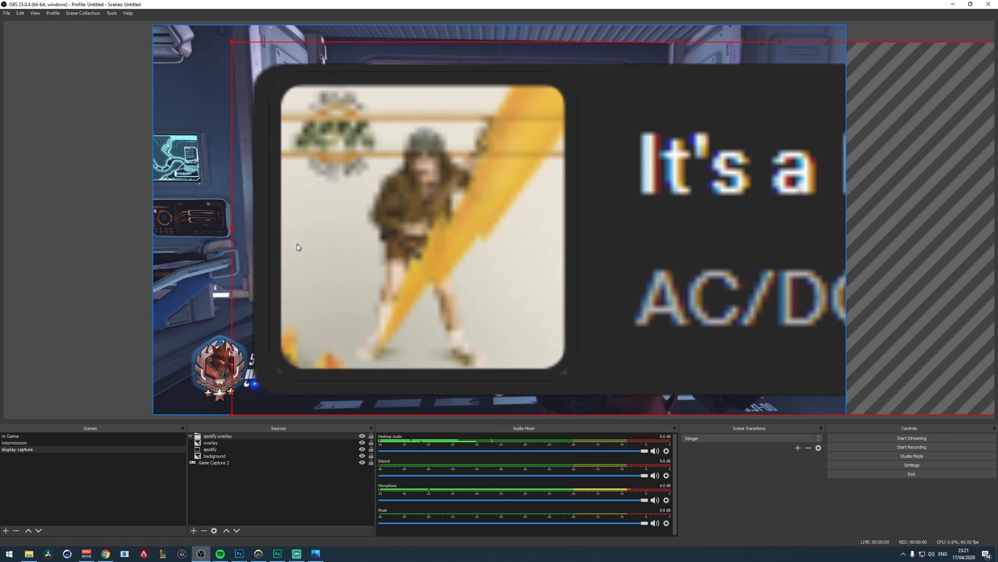
click(256, 500)
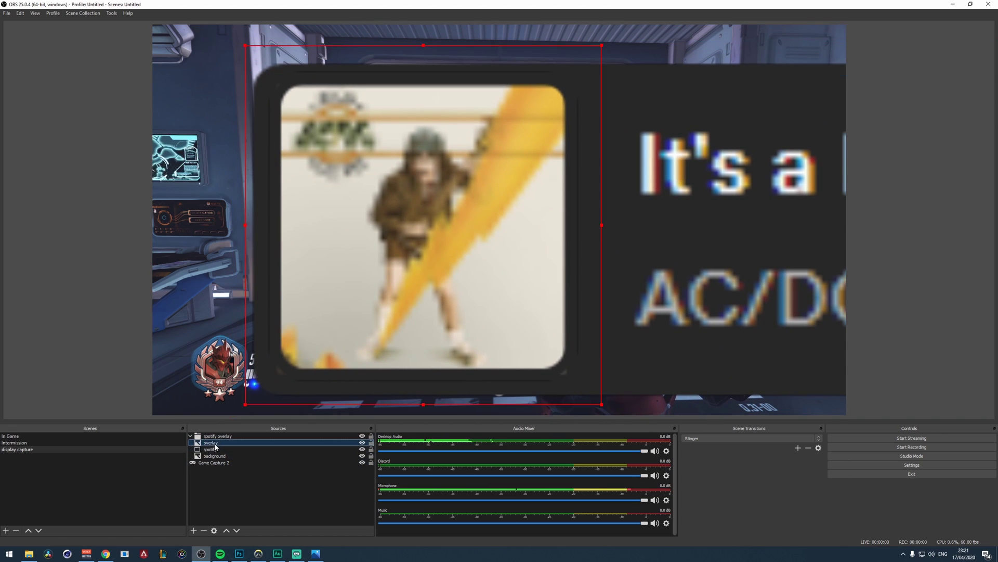
mouse_move(329, 220)
mouse_down()
mouse_move(315, 231)
mouse_move(315, 220)
mouse_up()
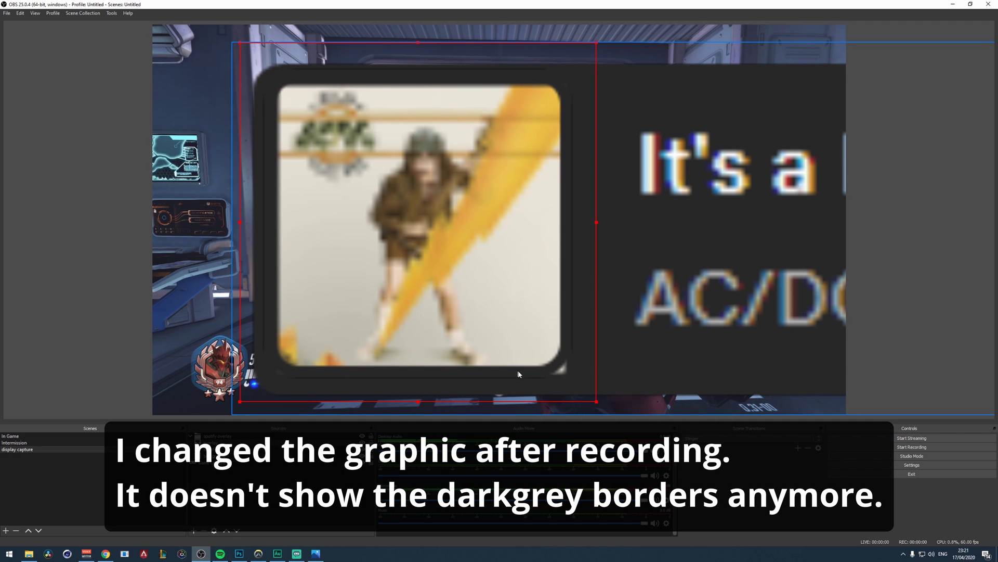
drag(599, 402, 609, 415)
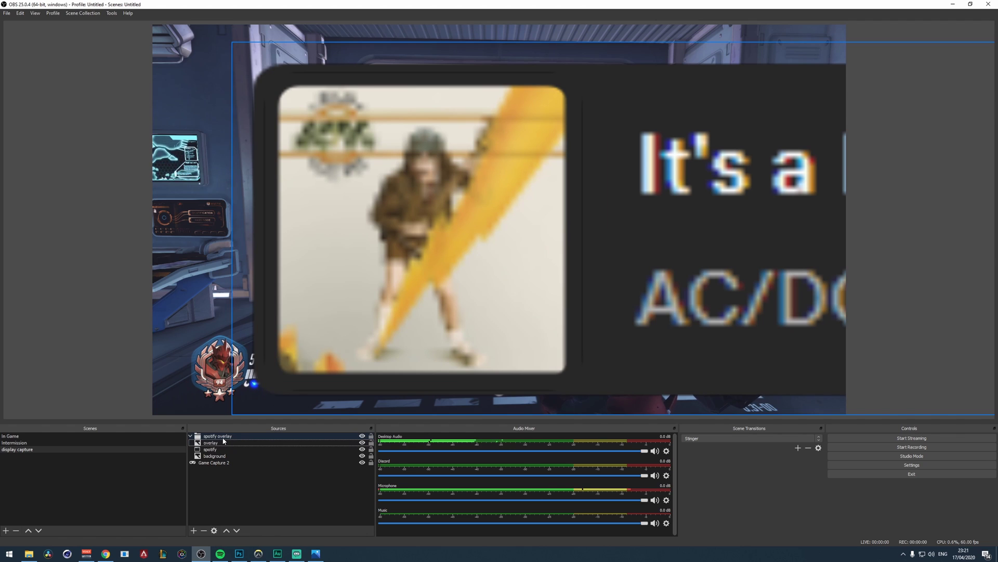
Shrink the spotify overlay group to a small banner and place it in the upper-left corner of the canvas.
click(224, 440)
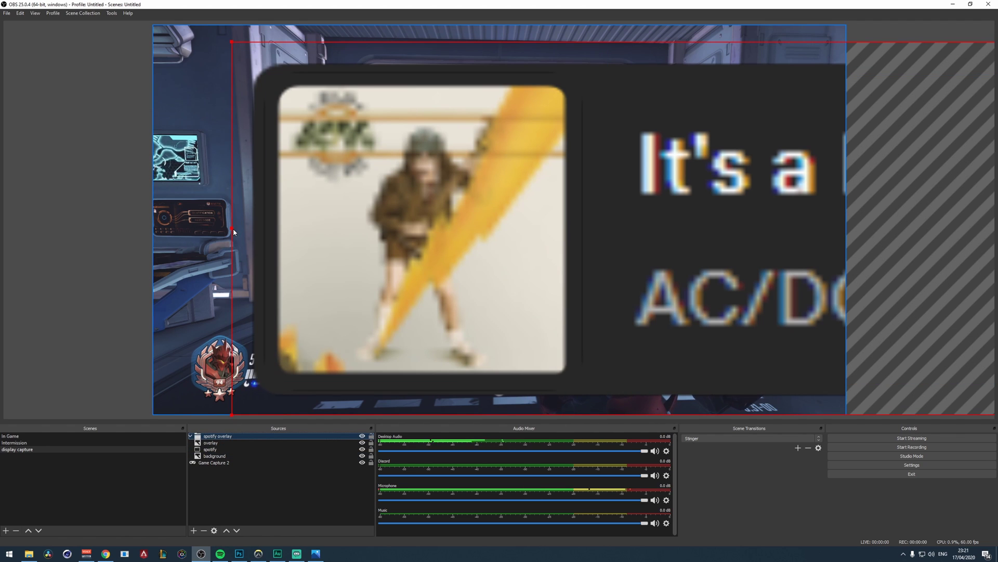
drag(232, 229, 383, 265)
mouse_move(270, 227)
mouse_down()
mouse_move(469, 227)
mouse_move(290, 205)
mouse_move(269, 228)
mouse_up()
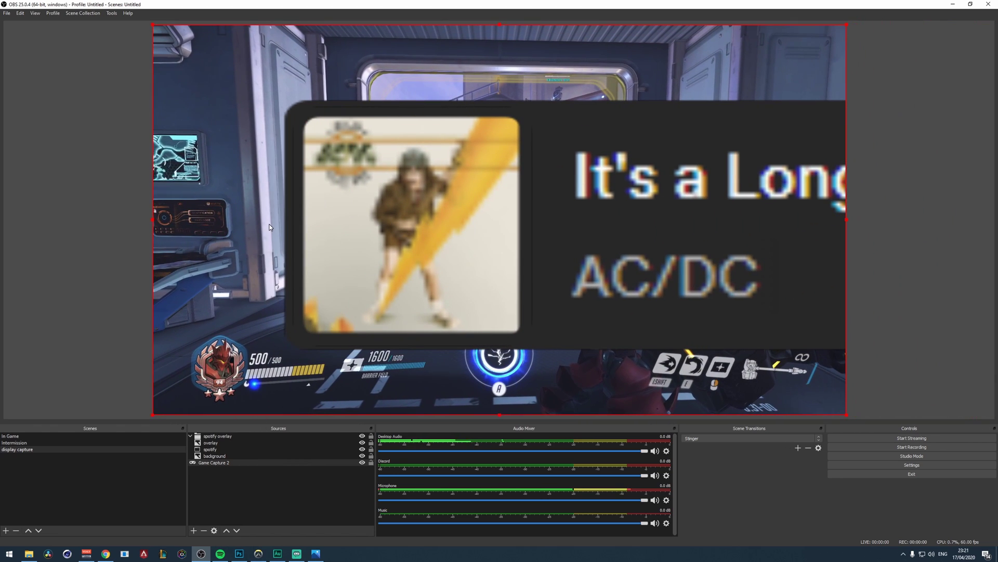
drag(618, 132, 654, 157)
drag(414, 222, 297, 257)
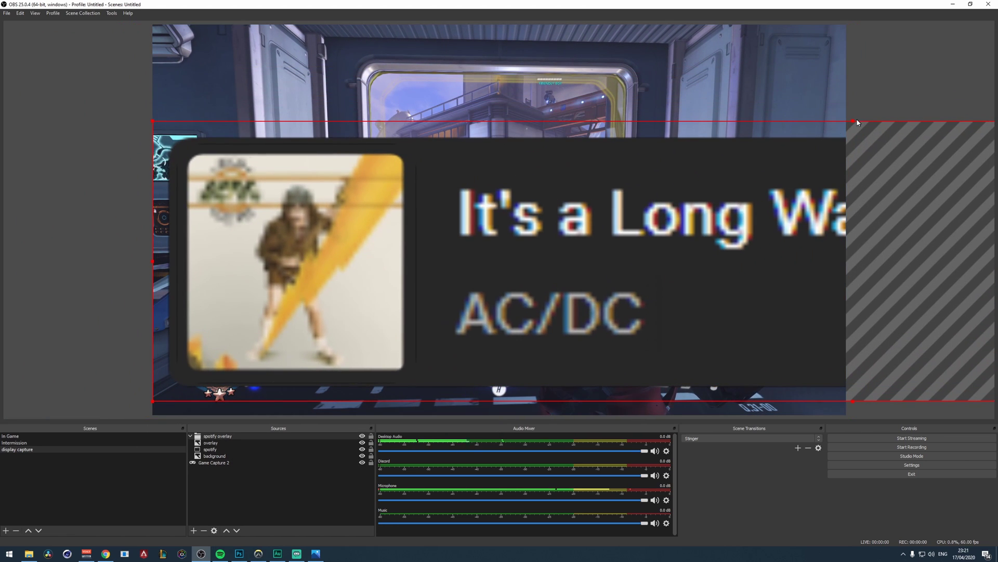
mouse_move(857, 122)
mouse_down()
mouse_move(676, 239)
mouse_move(292, 375)
mouse_up()
mouse_move(229, 386)
mouse_down()
mouse_move(288, 305)
mouse_move(239, 48)
mouse_up()
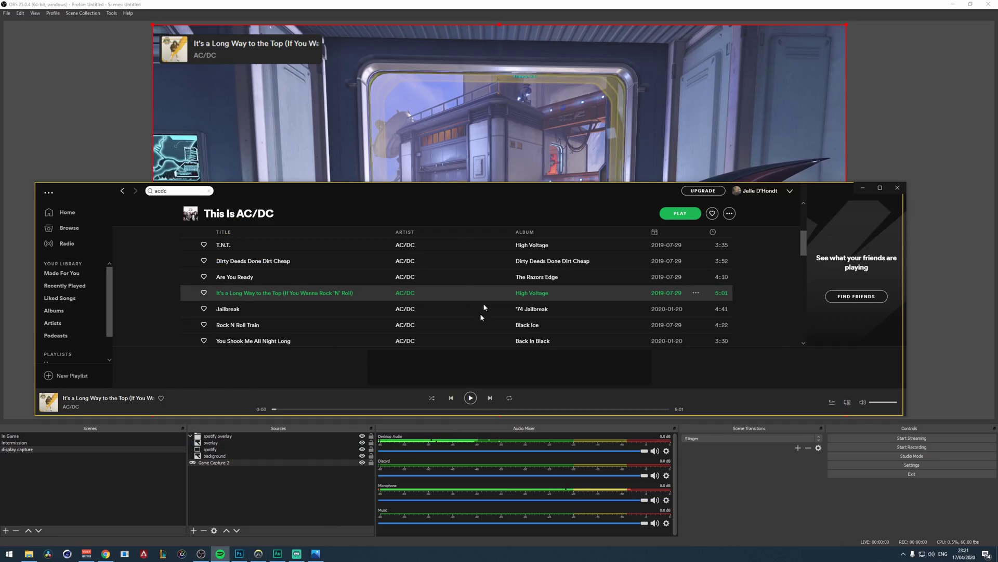
Switch to Spotify, play the current AC/DC song close to its end to check the overlay, and minimize the Spotify window.
drag(403, 194, 442, 163)
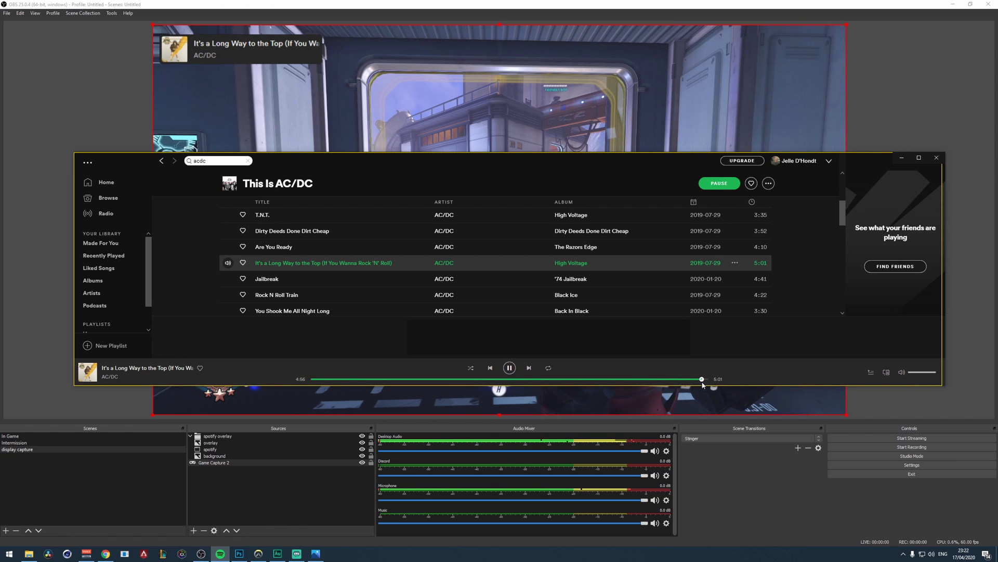
click(900, 158)
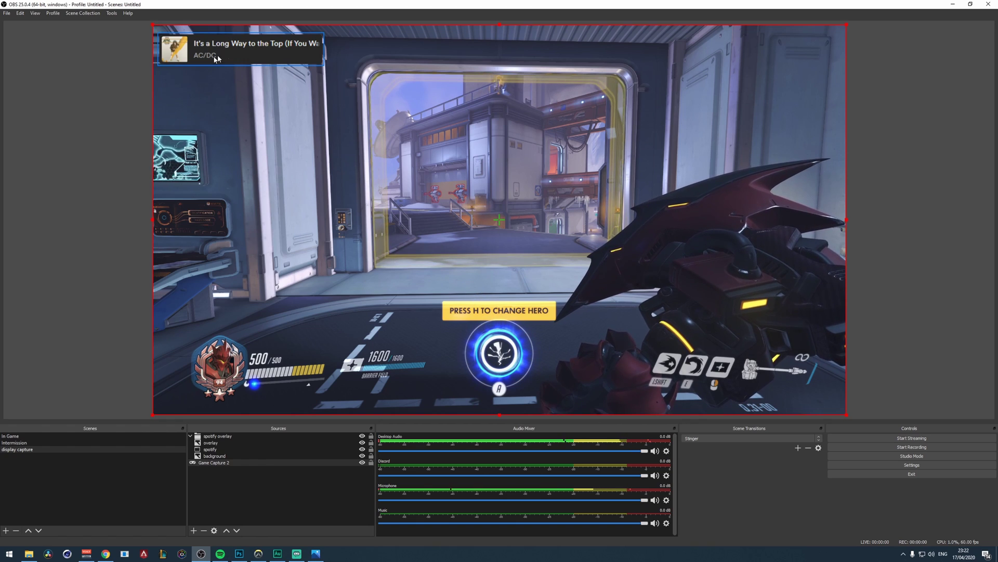
Switch to Spotify and jump ahead in the playing advertisement to see how the overlay changes.
click(219, 554)
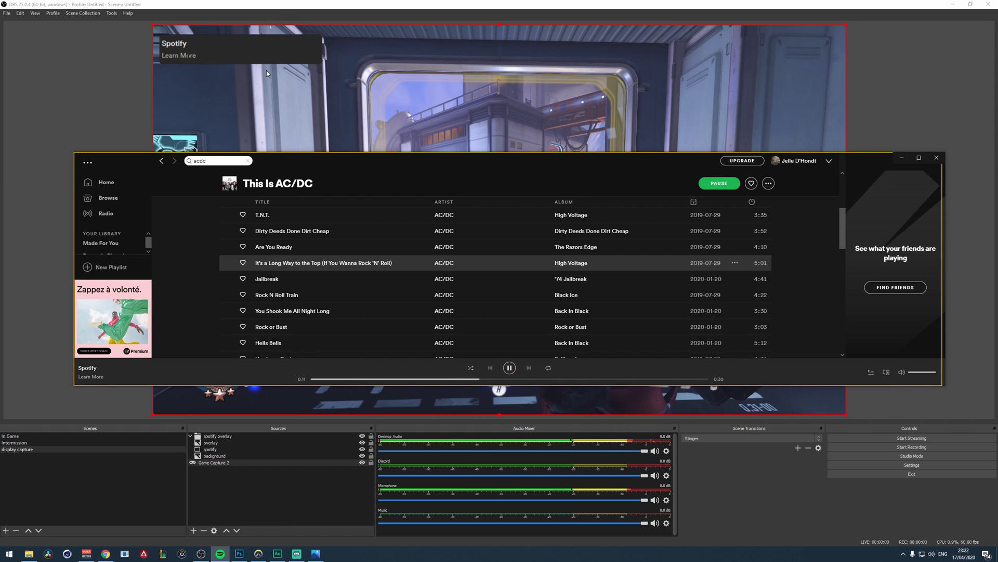
click(569, 378)
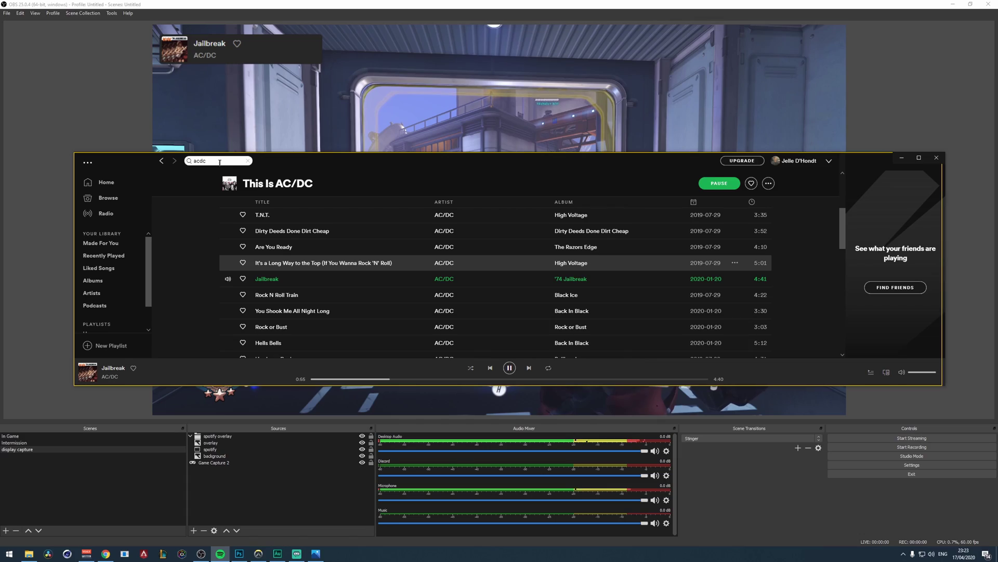
Search Spotify for "stream" and open the StreamBeats playlist.
click(220, 163)
text(sl)
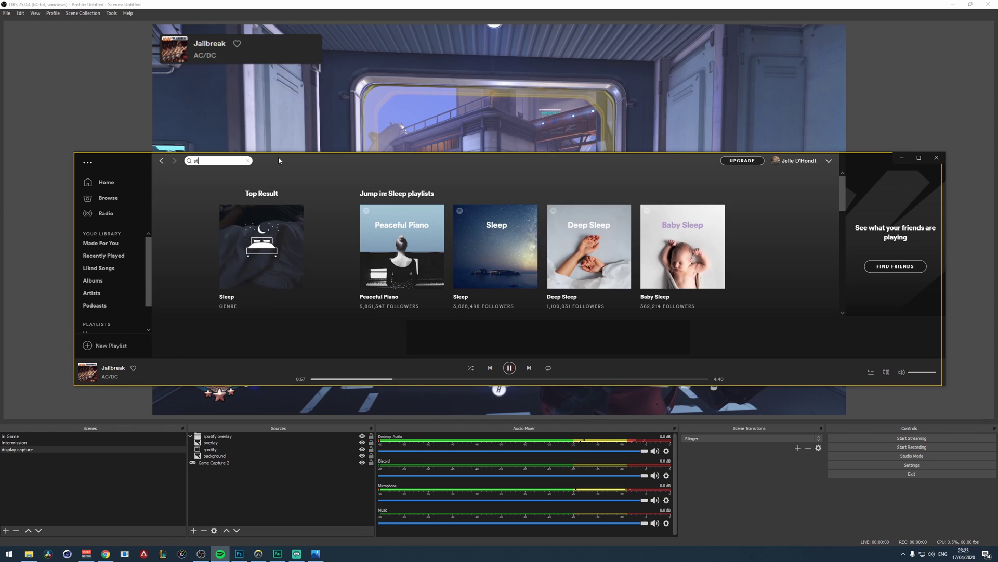
text(ream)
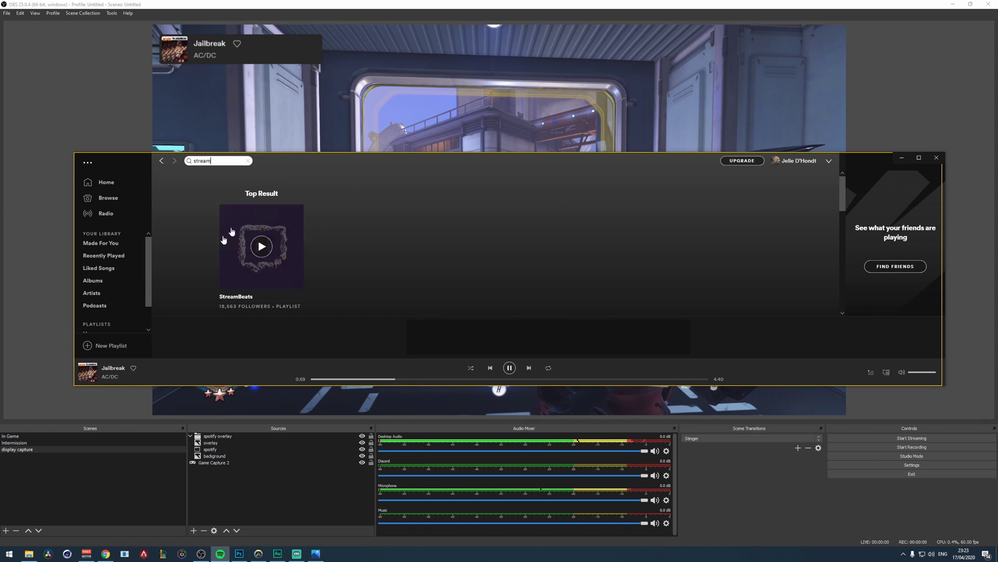
click(293, 278)
Reposition and enlarge the Spotify window and look through the songs of the StreamBeats playlist.
scroll(452, 277, down, 10)
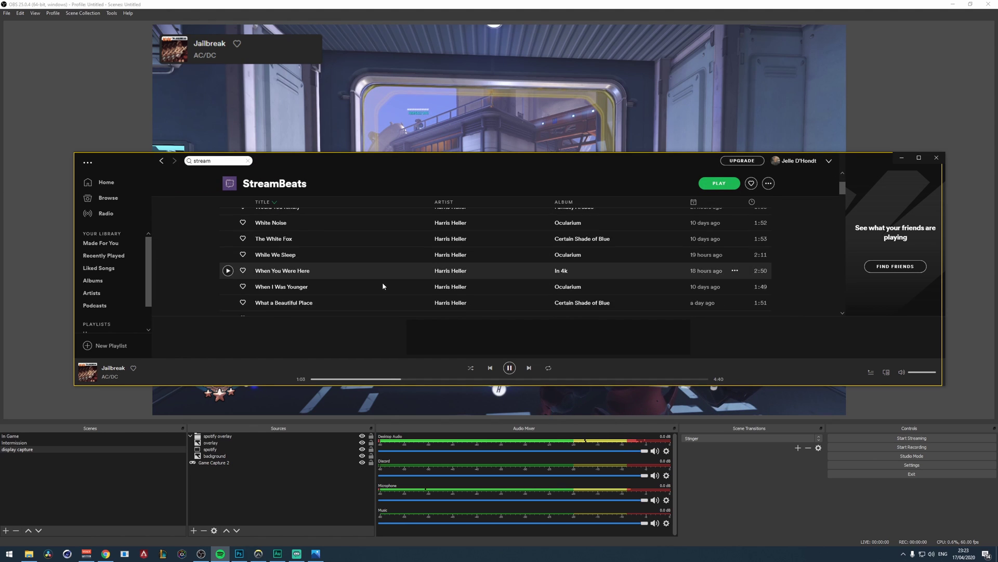
drag(412, 161, 412, 99)
drag(333, 112, 479, 404)
click(344, 171)
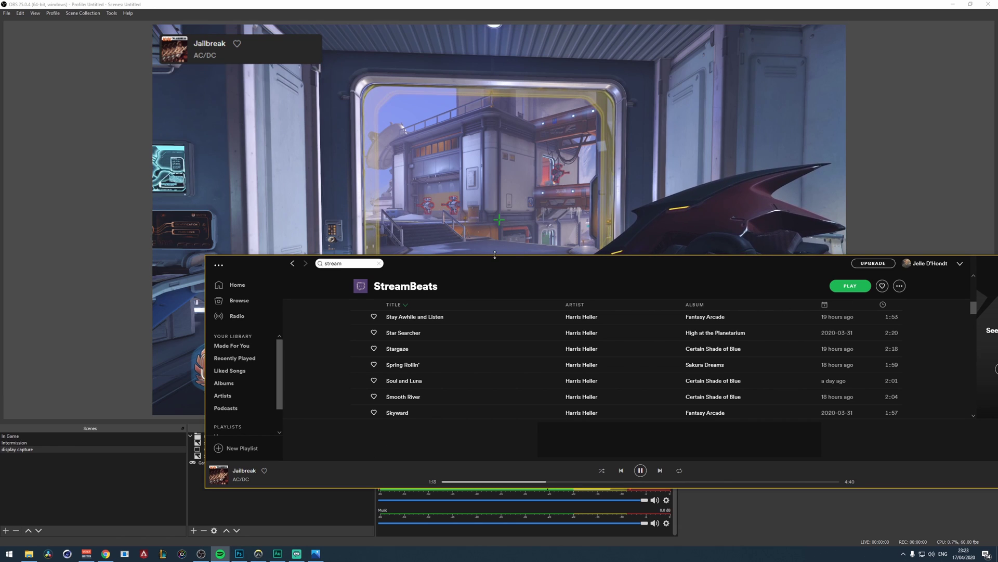
drag(494, 254, 354, 78)
scroll(366, 271, down, 15)
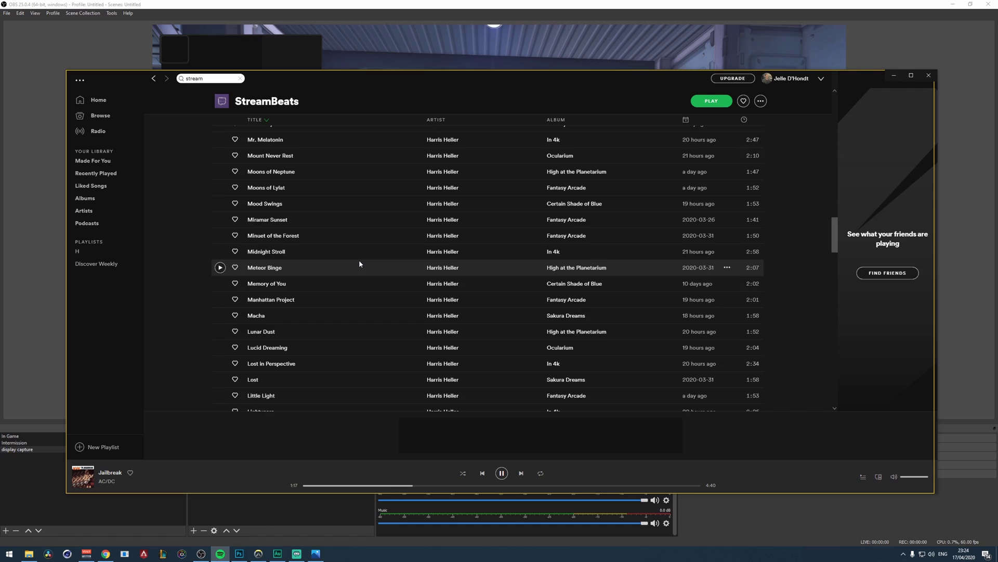
scroll(359, 264, down, 5)
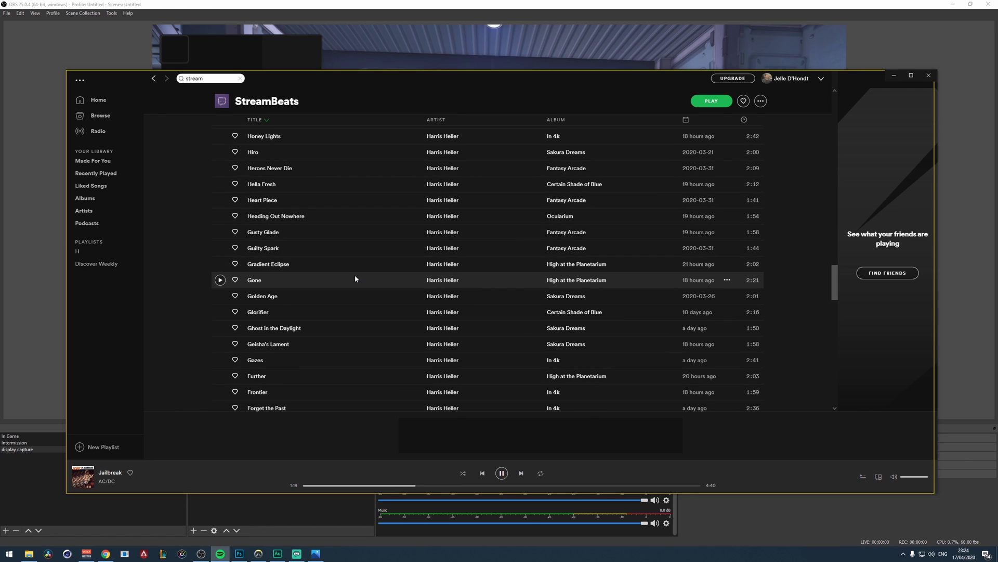
scroll(355, 280, down, 6)
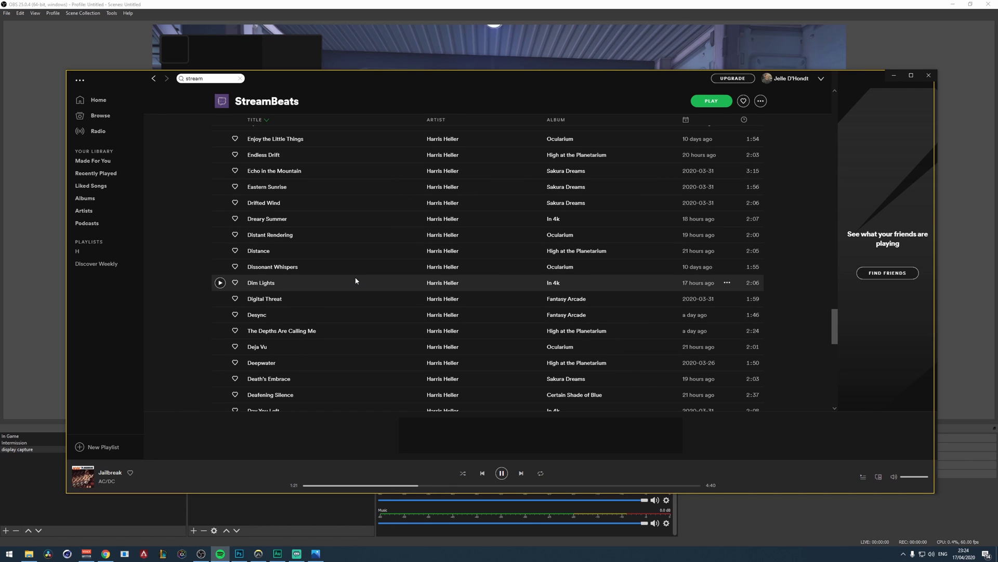
scroll(356, 284, down, 10)
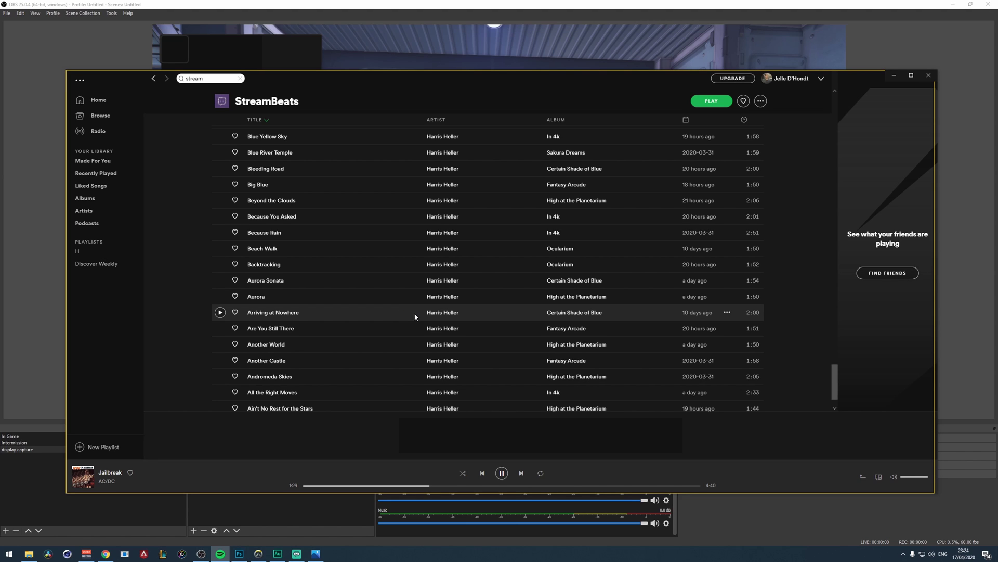
scroll(411, 313, up, 15)
scroll(413, 316, up, 10)
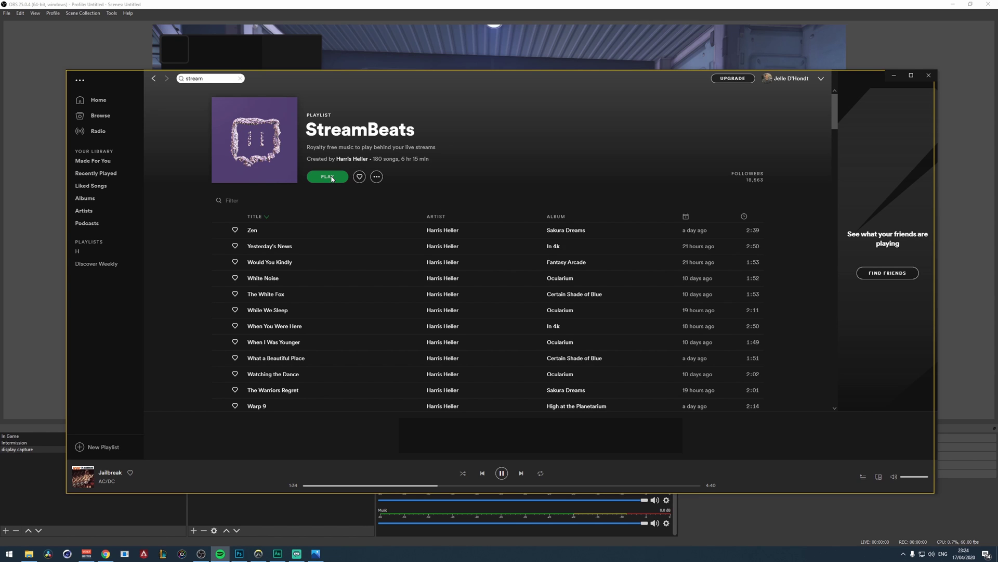
Play the StreamBeats playlist from the song Zen, move the Spotify window lower and return to OBS.
drag(426, 75, 437, 265)
click(408, 167)
click(239, 51)
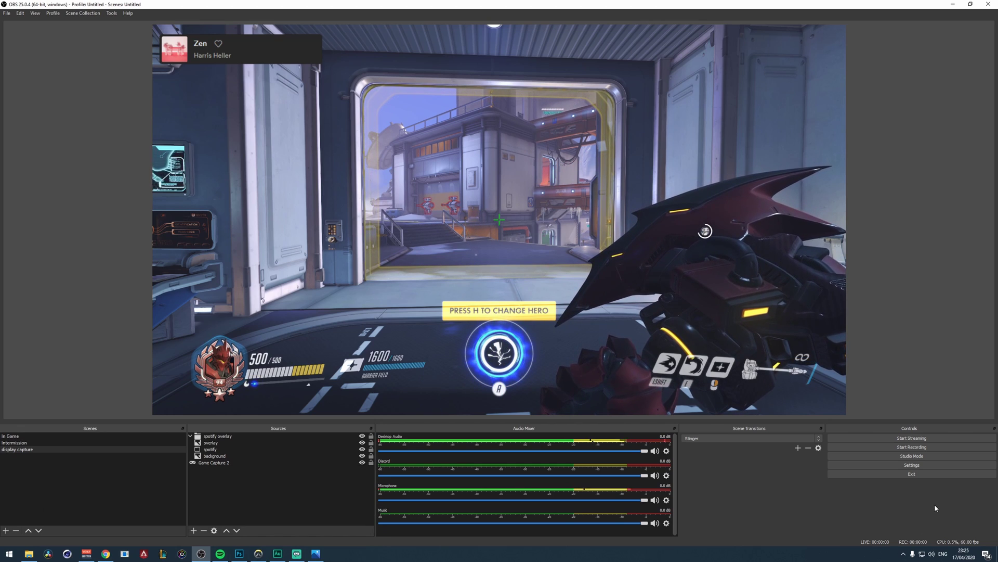
Open the app volume and device preferences in the Windows sound settings and find the Spotify entry.
right_click(931, 554)
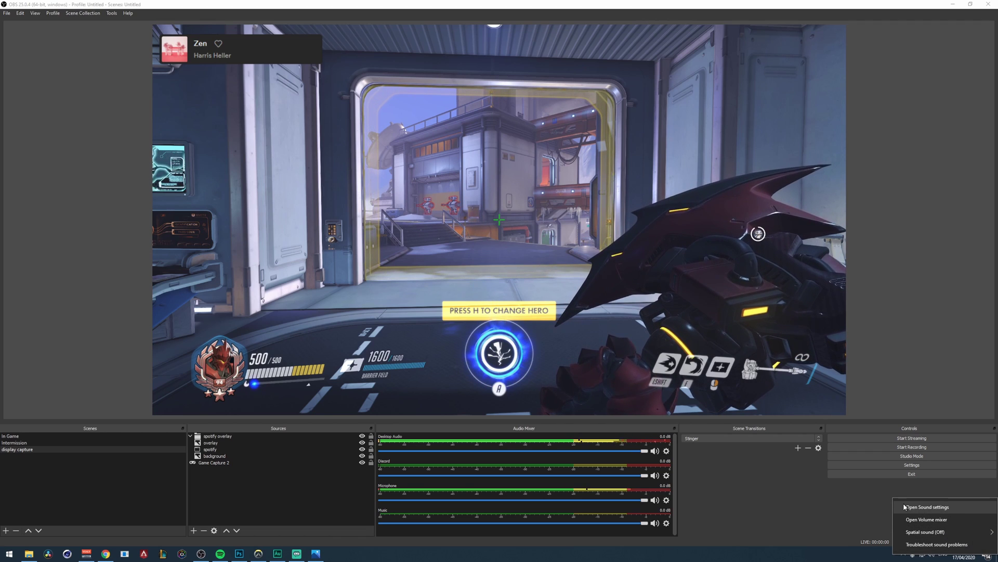
click(927, 508)
scroll(597, 323, down, 2)
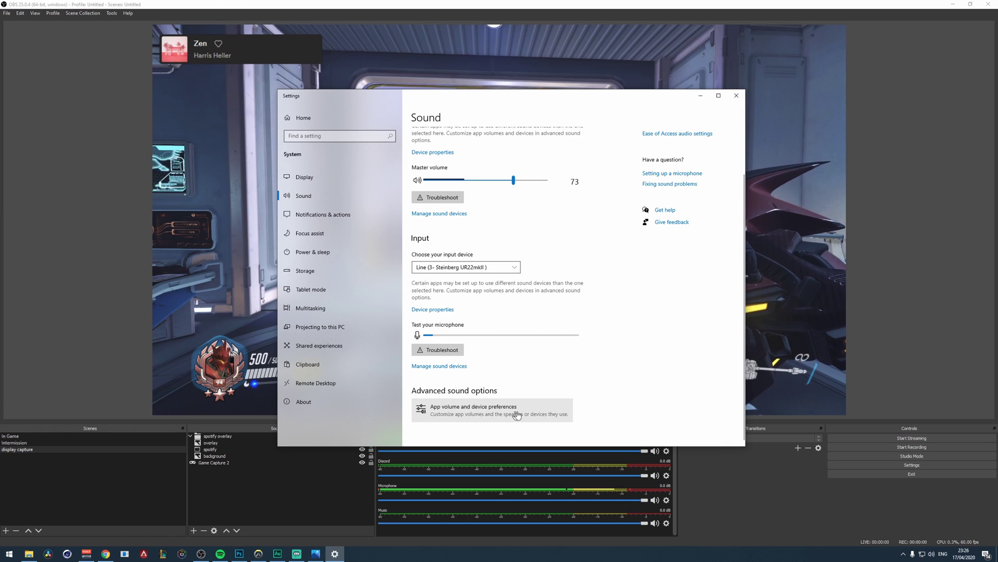
click(497, 415)
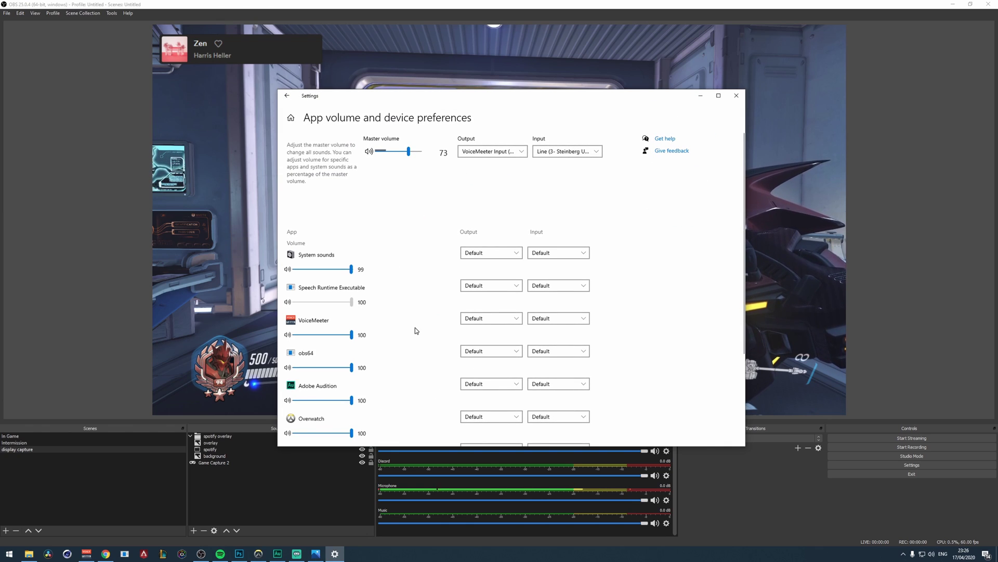
scroll(419, 333, down, 5)
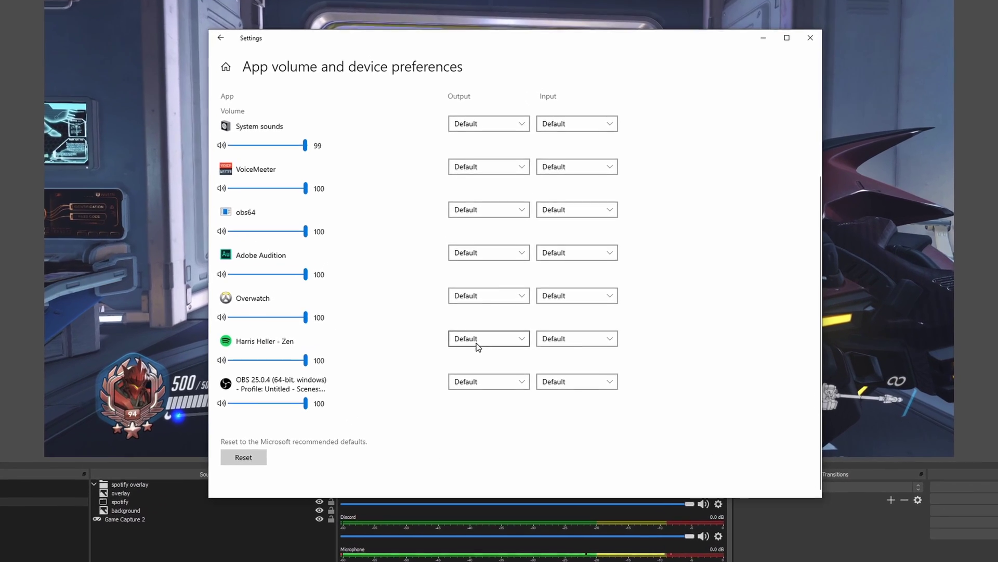
Set Spotify's output device to Realtek Digital Output (Realtek(R) Audio).
click(482, 327)
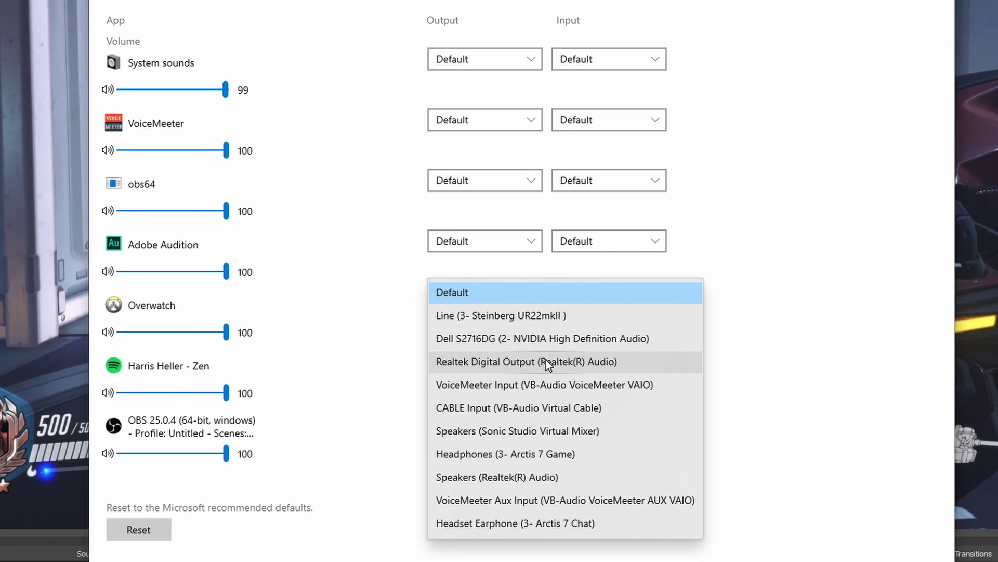
click(547, 364)
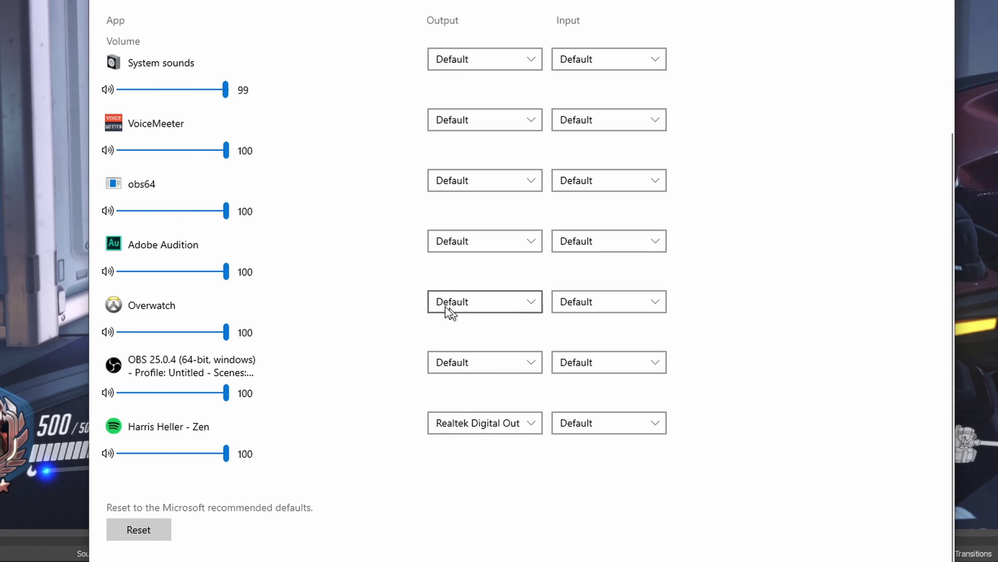
click(475, 425)
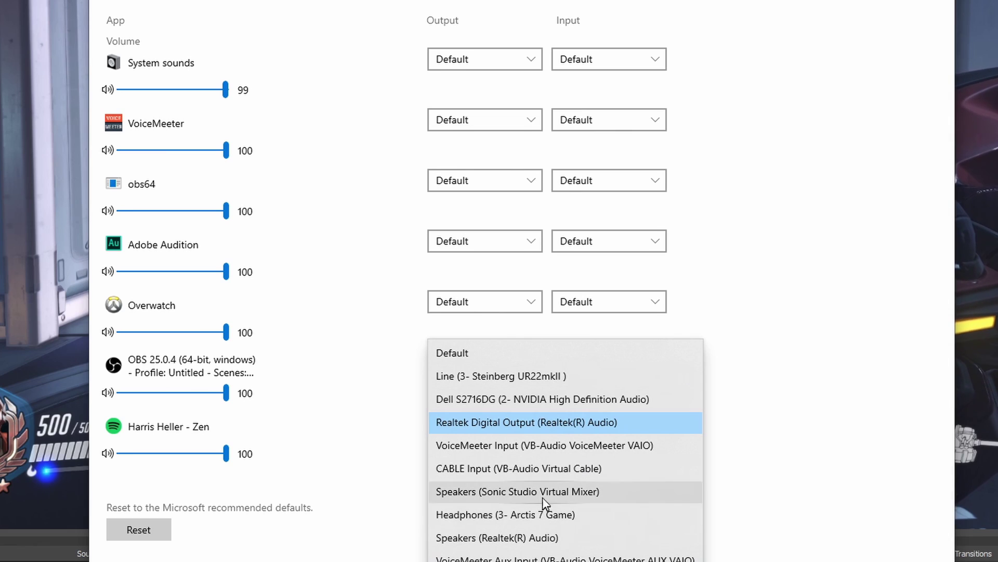
click(518, 424)
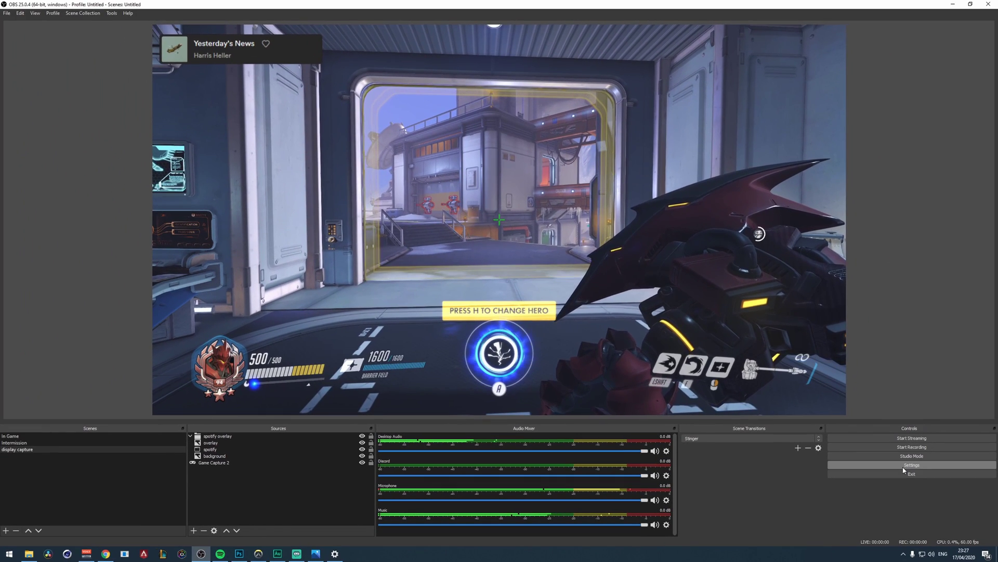
In the OBS audio settings, assign Realtek Digital Output (Realtek(R) Audio) to Desktop Audio 2 and accept the settings.
click(903, 465)
click(336, 203)
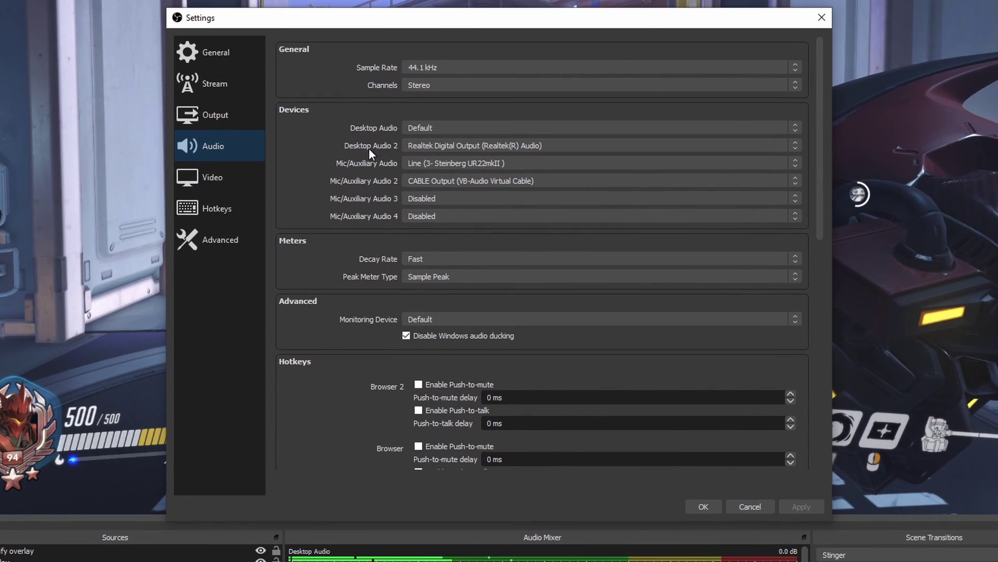
click(437, 149)
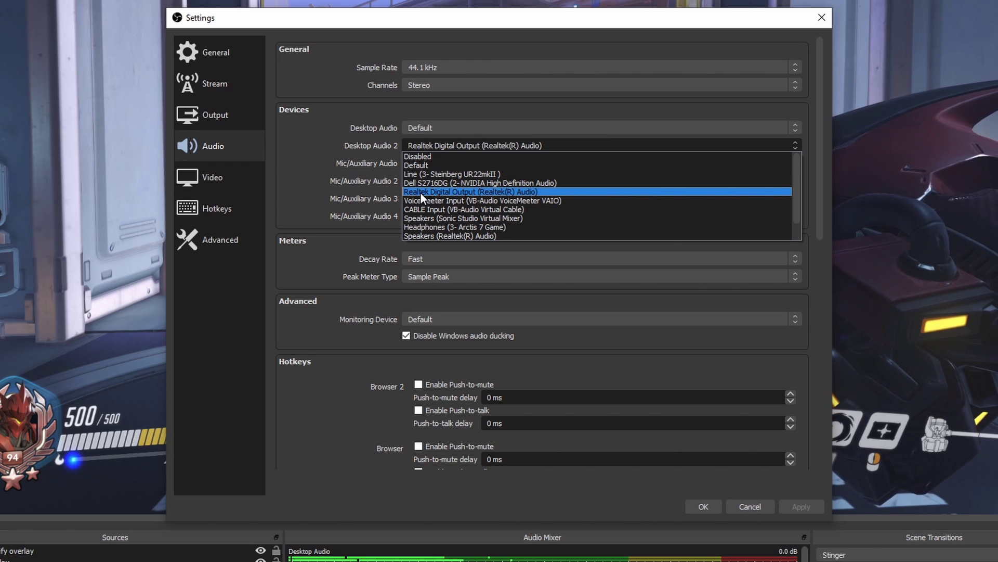
click(478, 191)
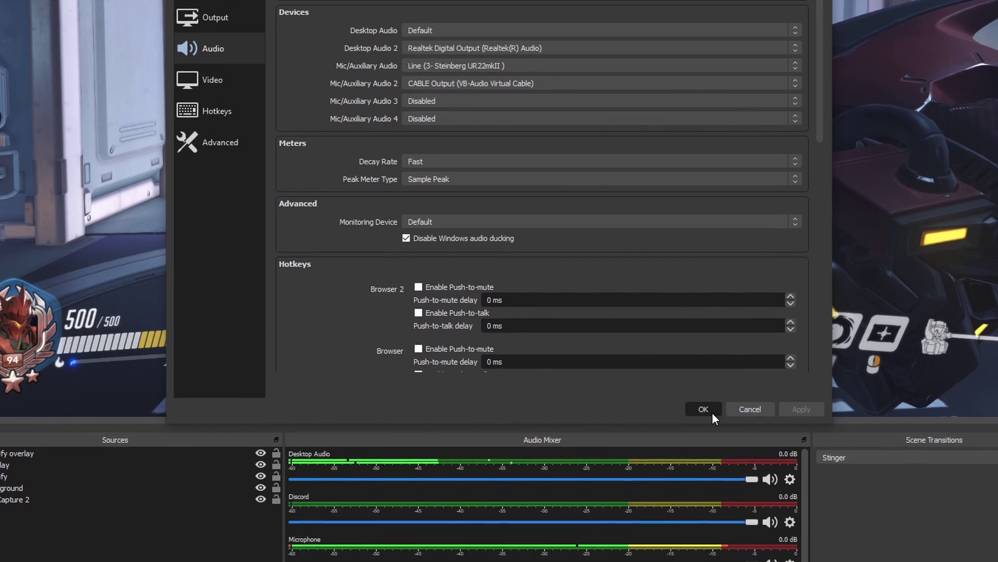
click(712, 488)
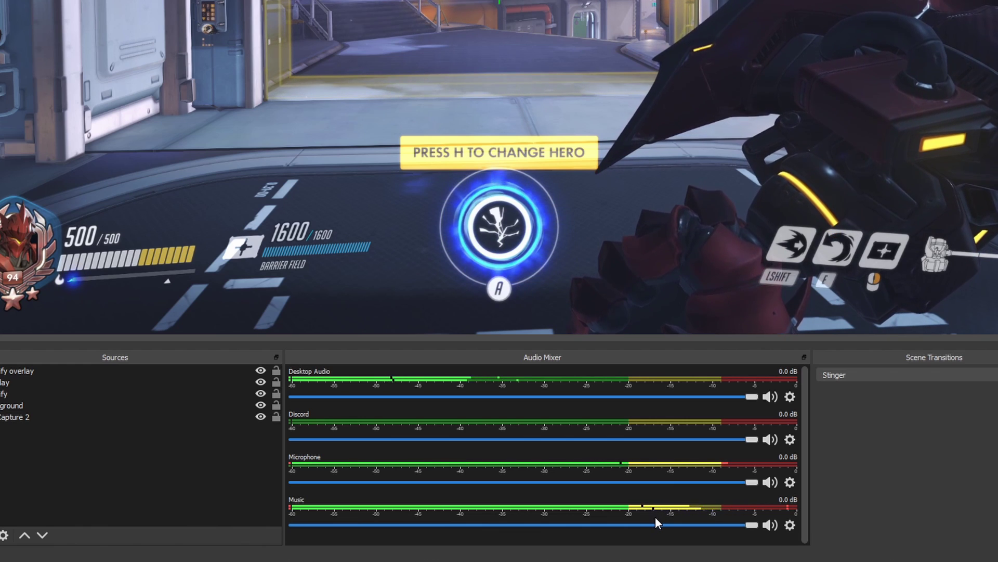
Open the advanced audio properties and set the Music source's audio monitoring to Monitor and Output.
click(791, 525)
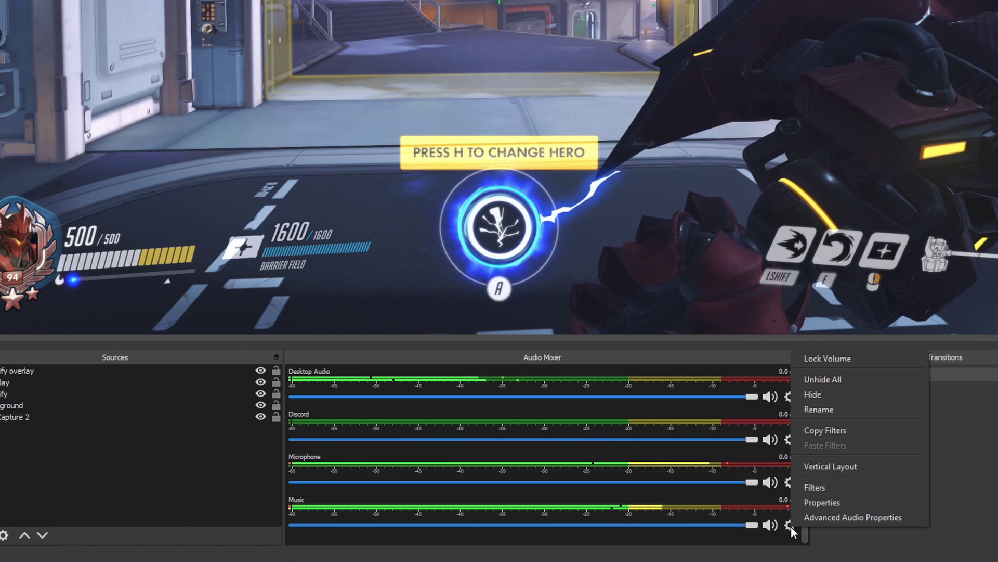
click(850, 514)
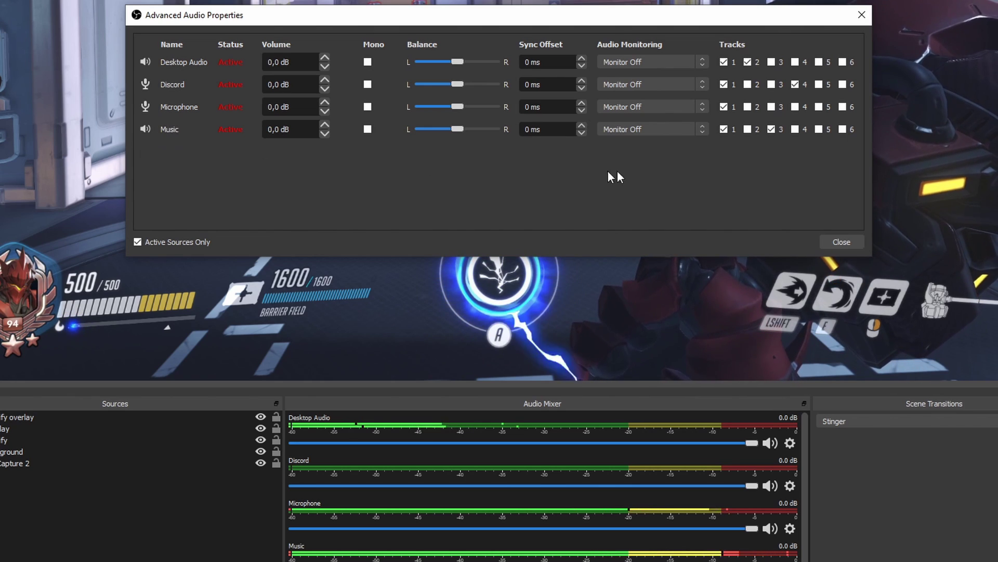
click(654, 130)
click(635, 158)
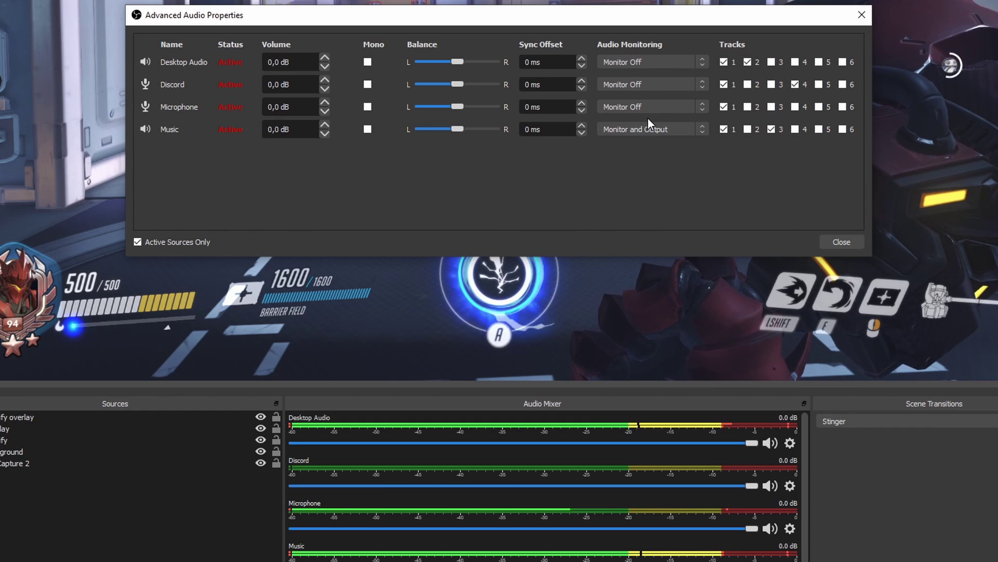
Set the Music source's audio monitoring back to Monitor Off and close the advanced audio properties.
click(647, 127)
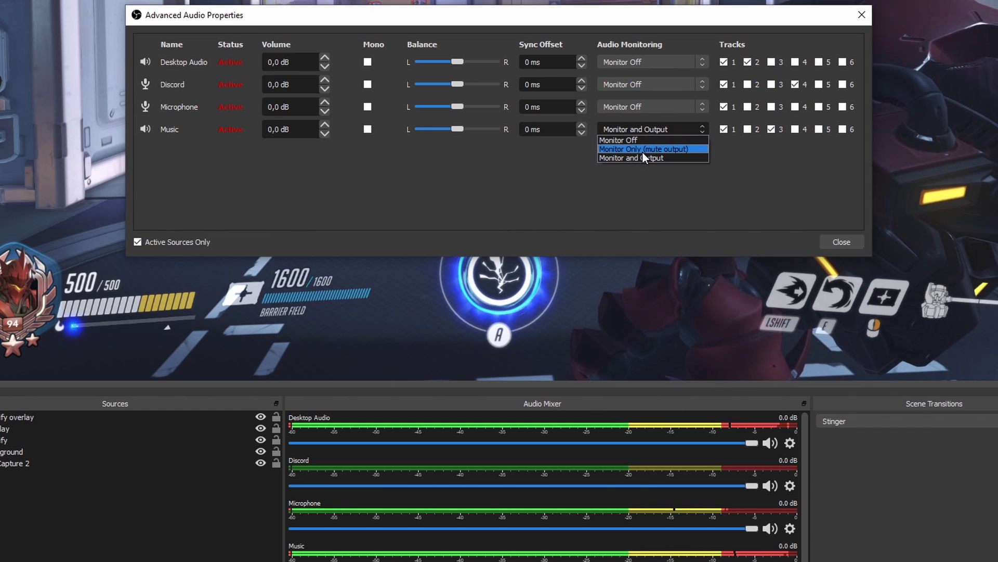
click(650, 140)
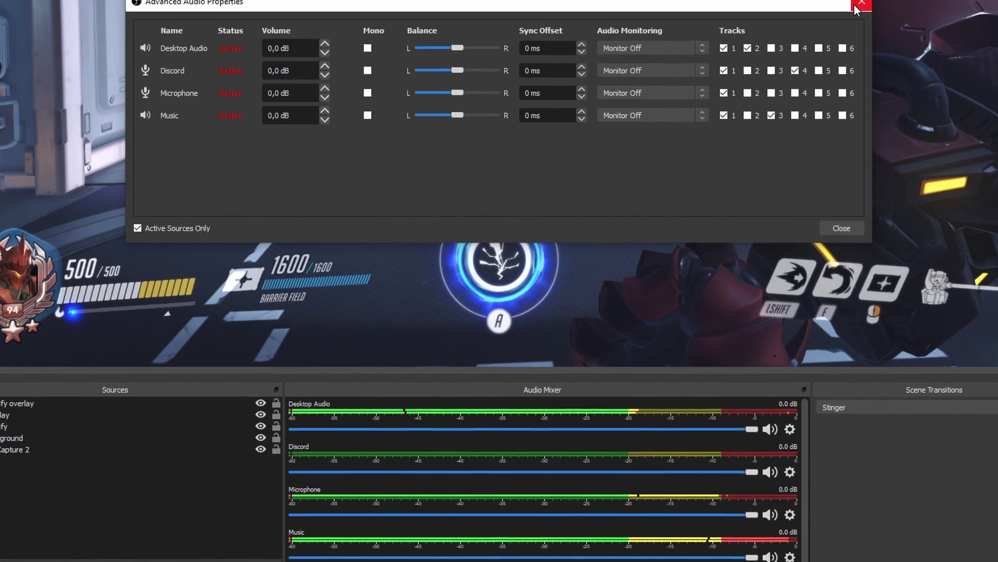
click(859, 6)
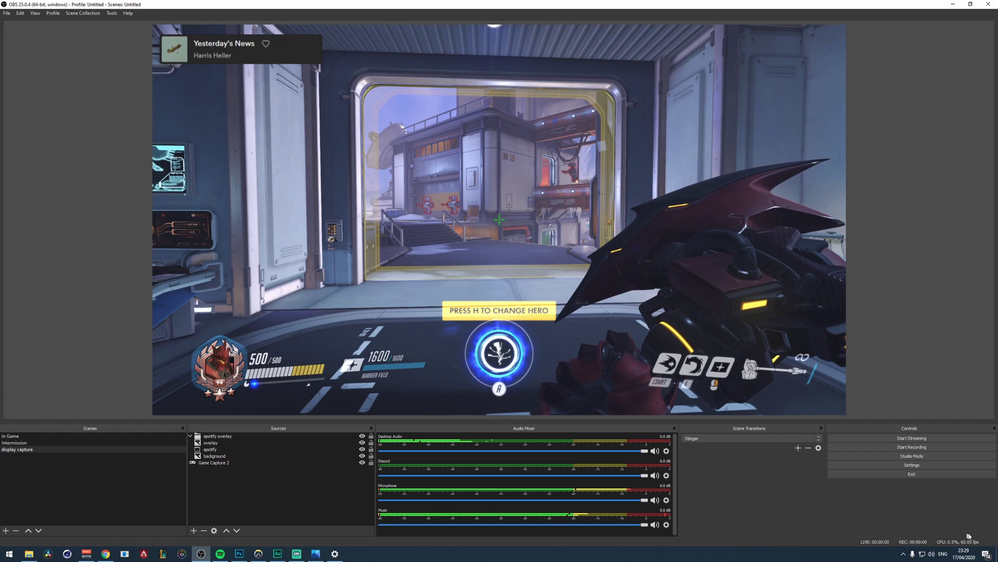
Reopen the Windows app volume and device preferences and review Spotify's output devices, selecting Realtek Digital Output again.
right_click(932, 552)
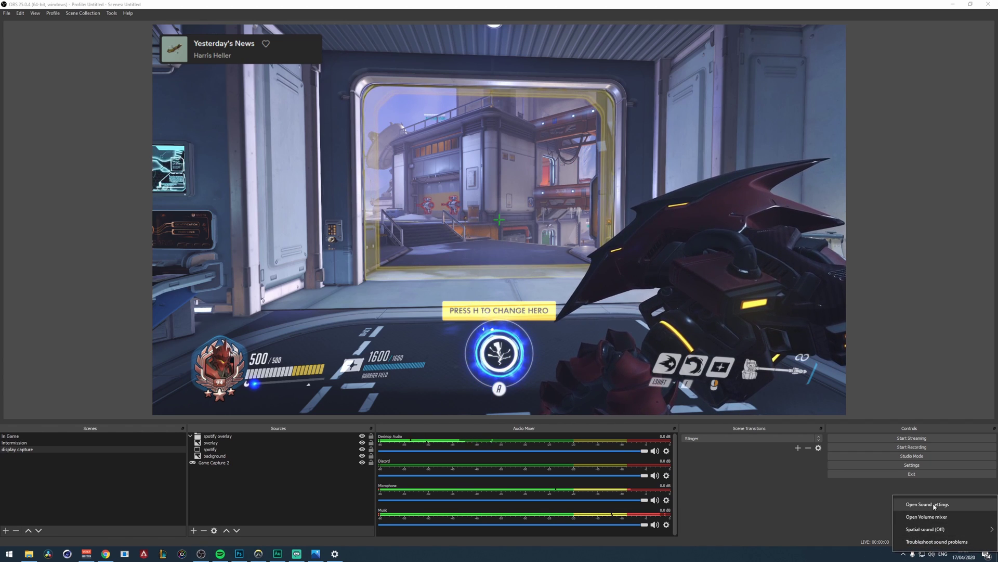
click(927, 504)
scroll(492, 405, down, 2)
click(492, 407)
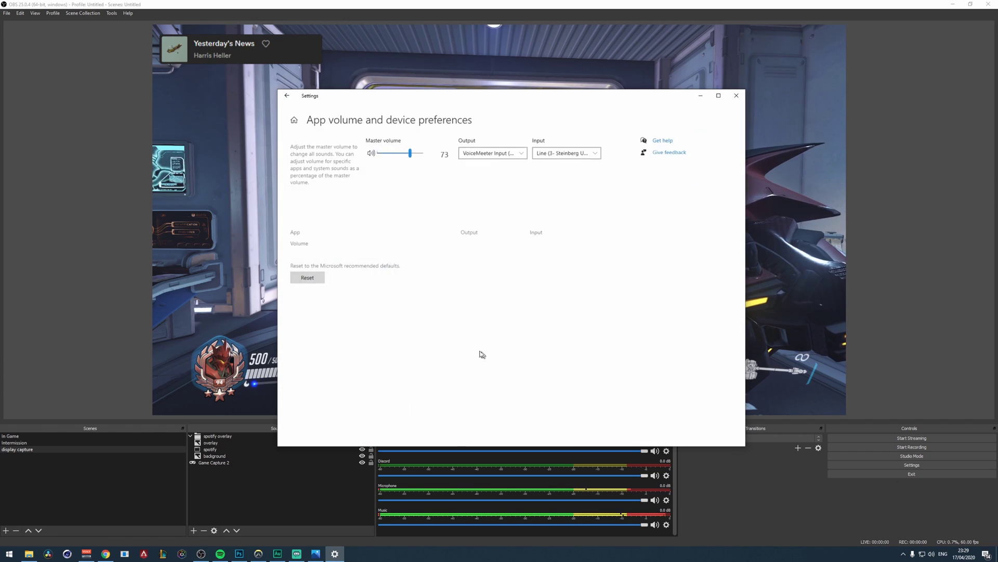
click(493, 327)
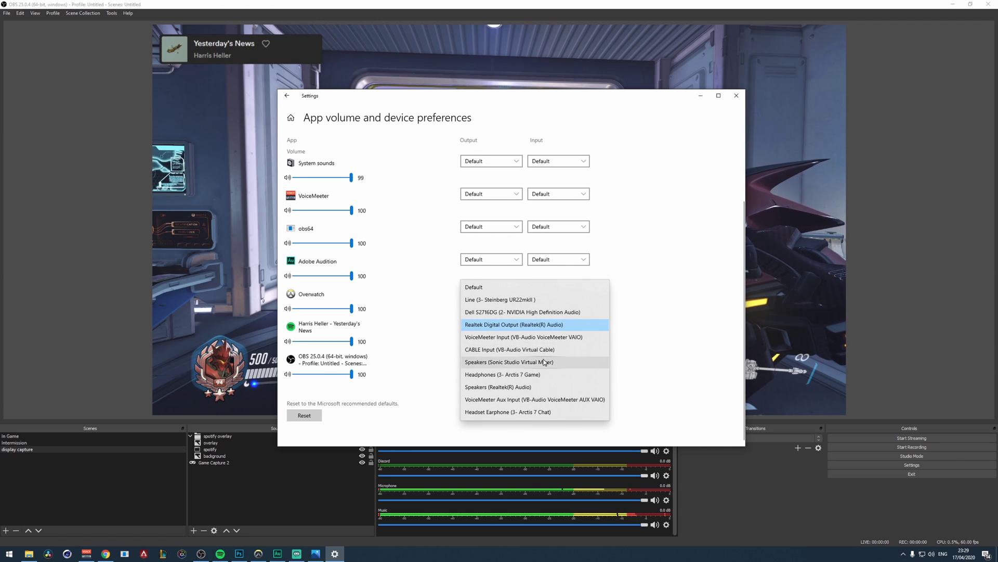
click(516, 326)
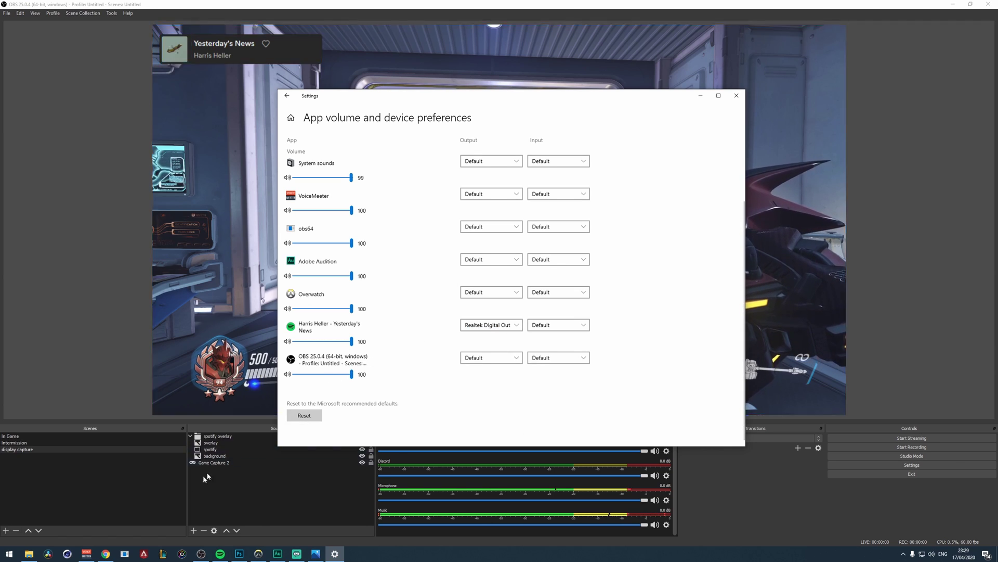
Switch to a new Chrome window, search Google for "virtual cable" and open VB-Audio's Virtual Audio Cable page.
right_click(106, 555)
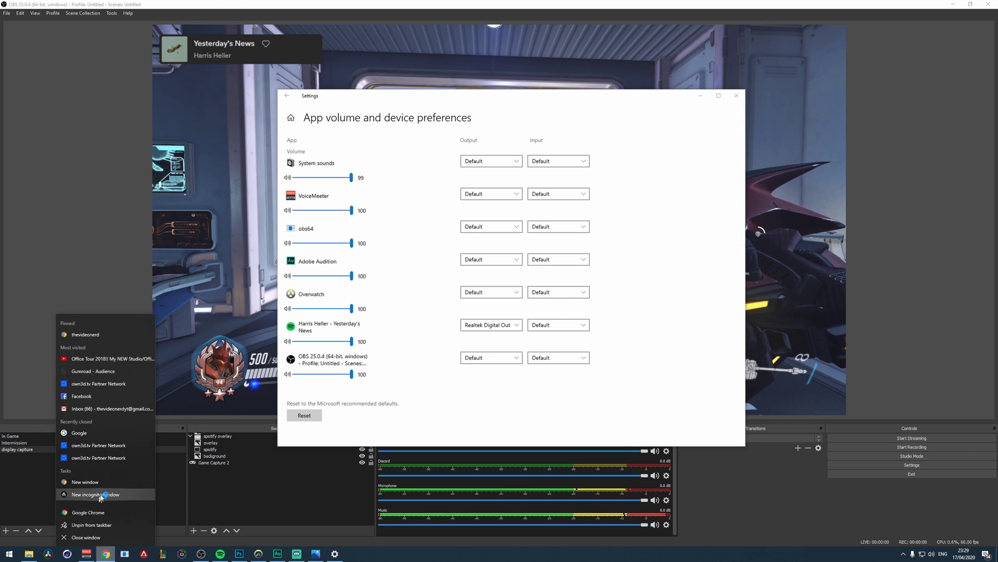
click(88, 482)
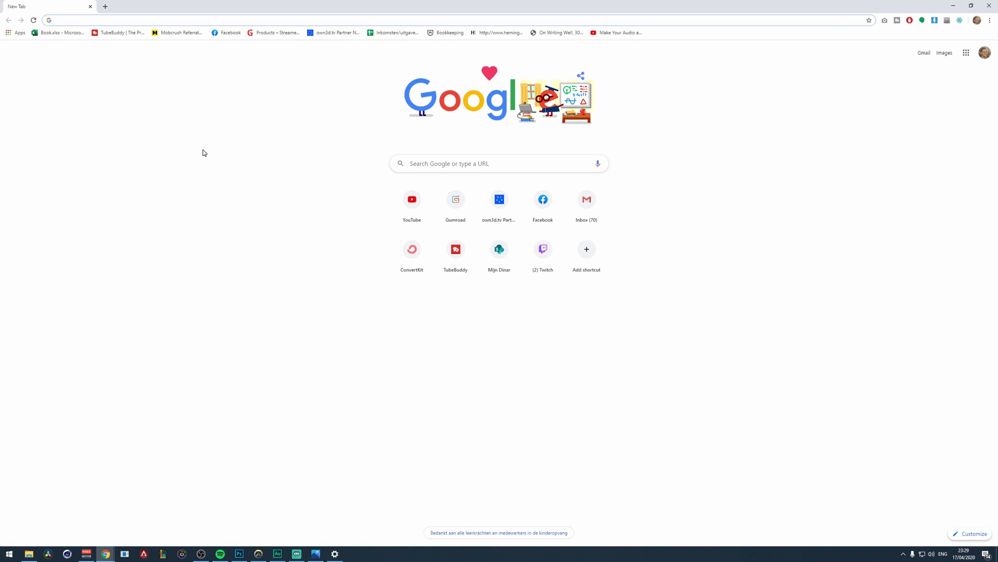
text(virtual cable)
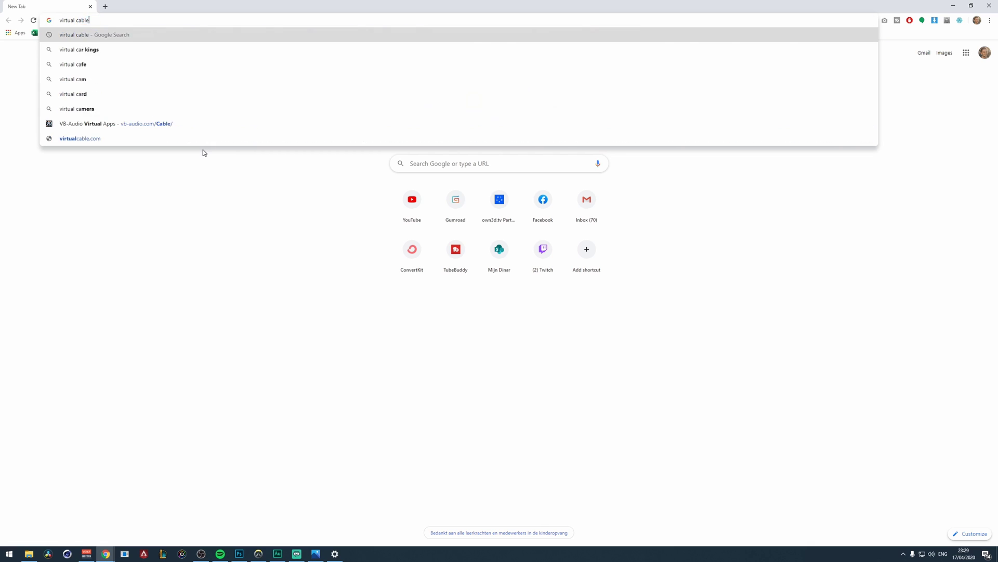
key(Return)
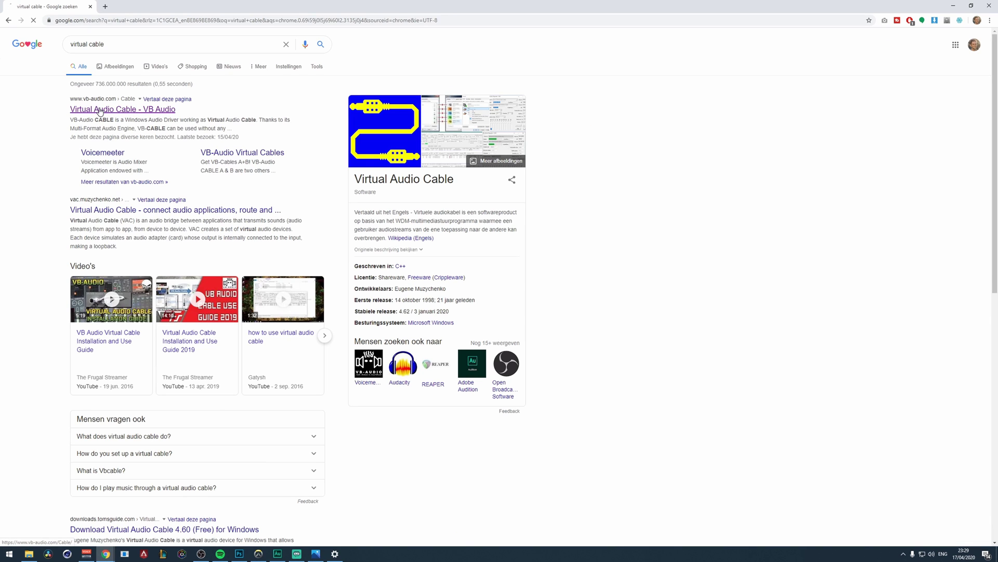
click(101, 110)
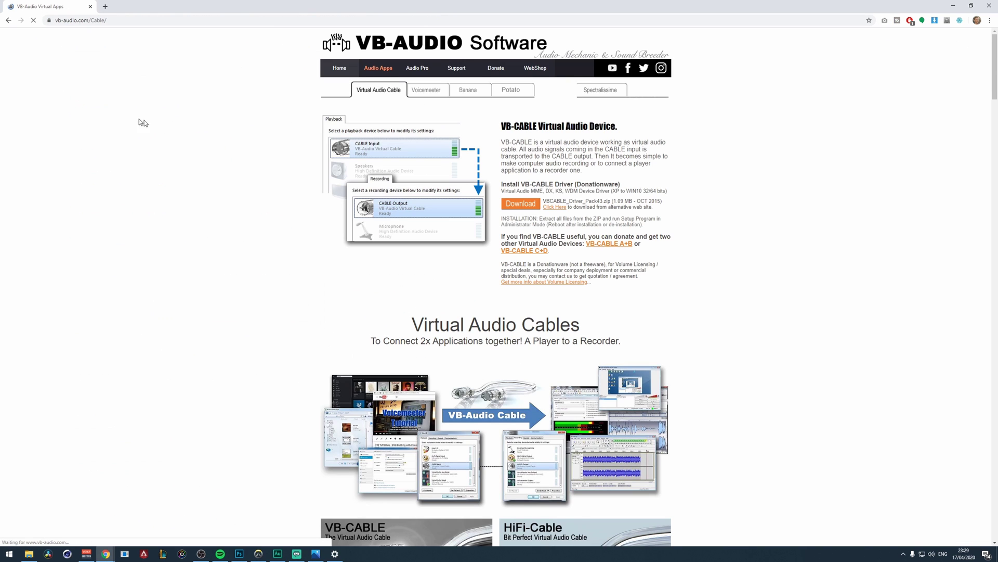
Download the VB-CABLE driver VBCABLE_Driver_Pack43.zip, view the archive's contents and close the archive.
click(526, 209)
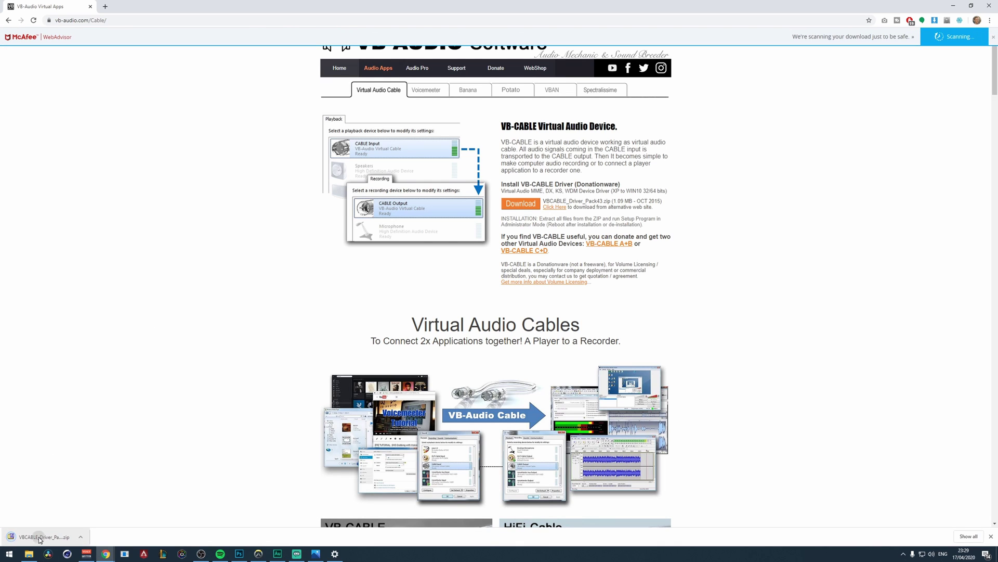
click(40, 538)
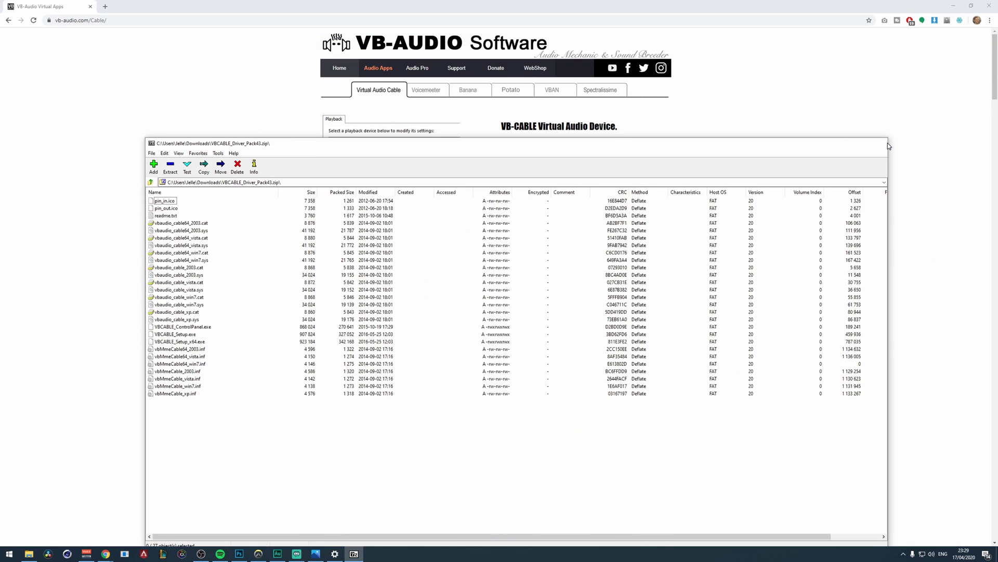
key(alt+F4)
In File Explorer, open the virtual cable folder in Documents and bring up the actions for the VBCABLE_Setup_x64 installer.
click(29, 555)
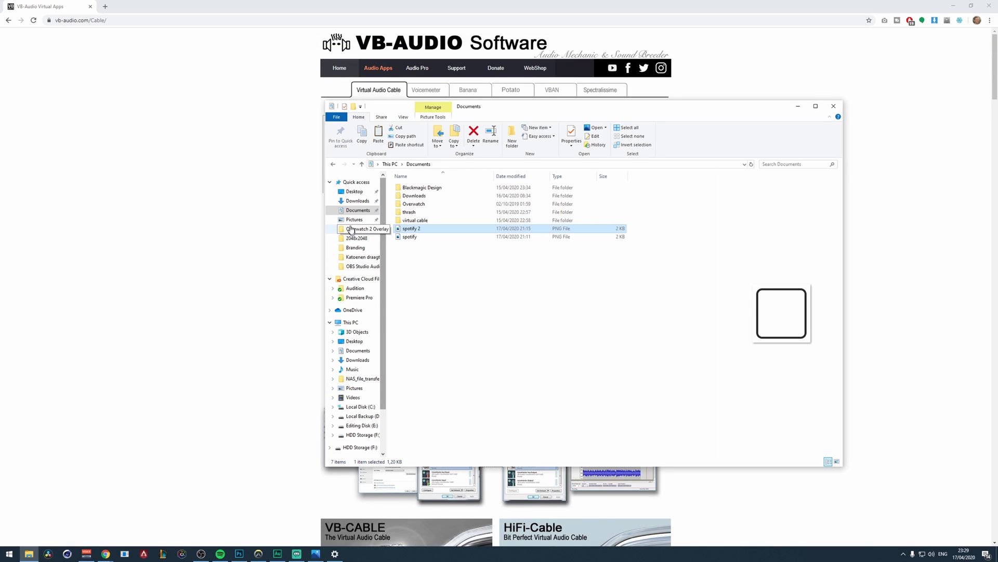
click(358, 210)
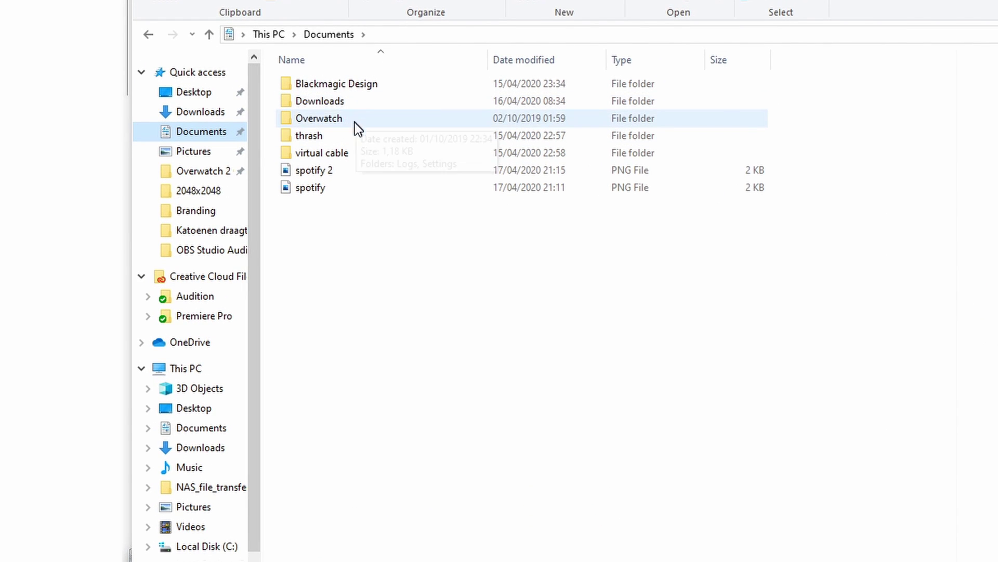
double_click(344, 155)
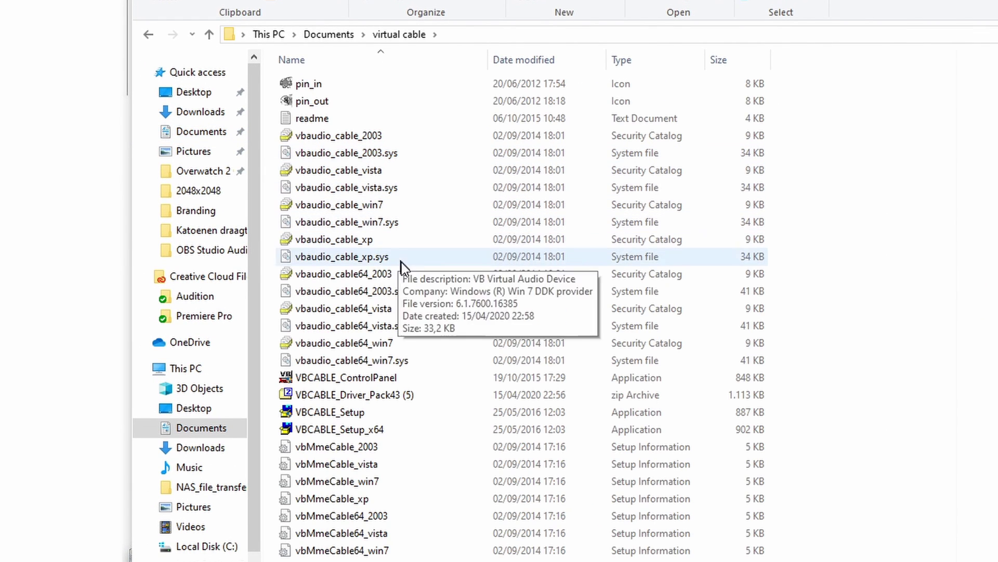
click(408, 428)
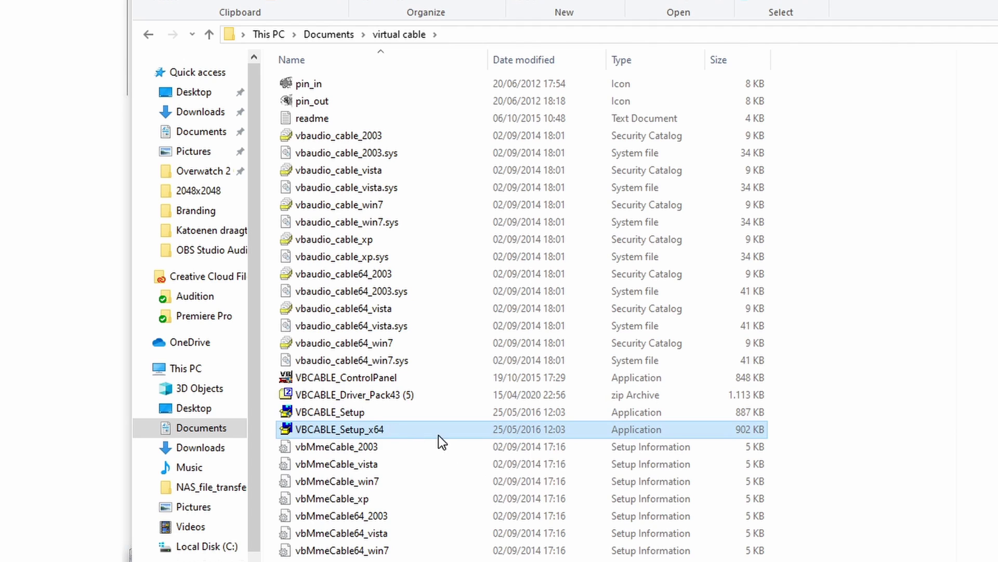
right_click(379, 431)
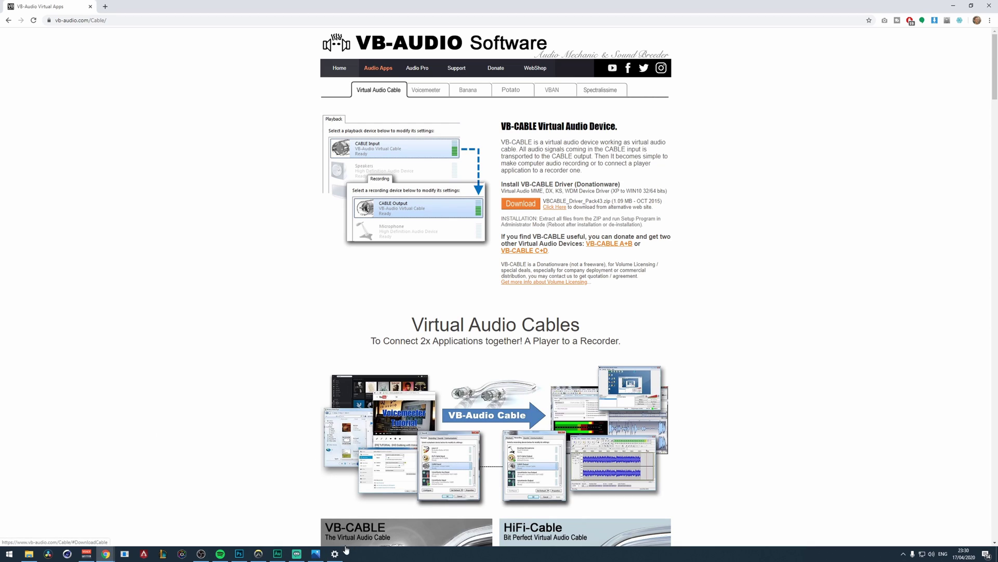
Return to the Windows app volume and device preferences and set Spotify's output to CABLE Input (VB-Audio Virtual Cable).
click(334, 553)
click(483, 326)
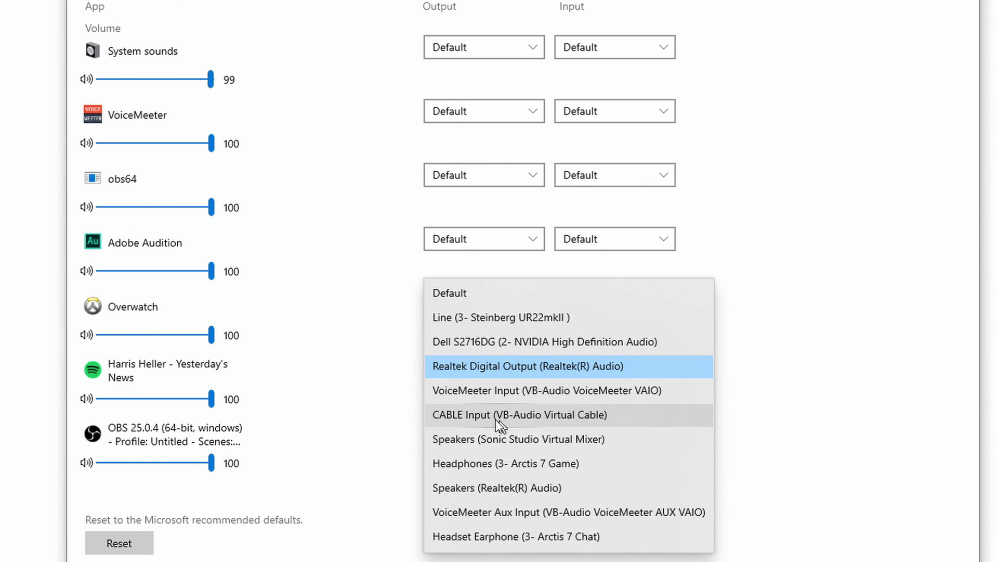
click(470, 412)
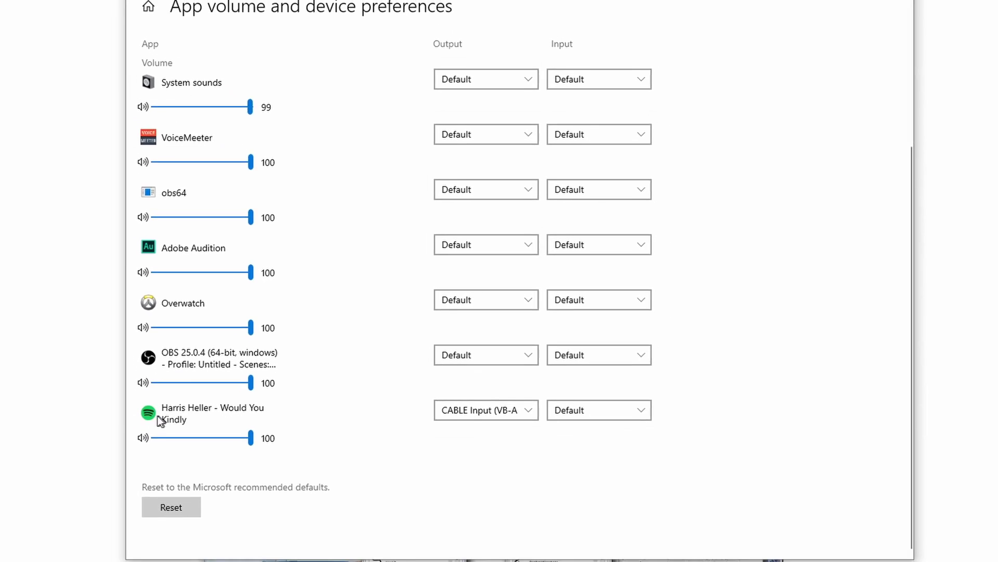
click(263, 502)
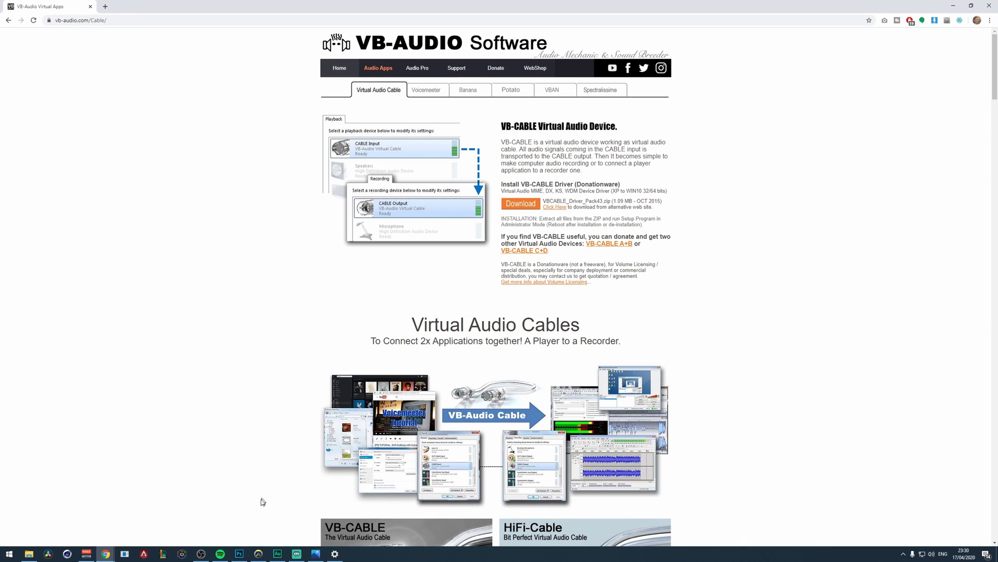
Switch to OBS, assign CABLE Output (VB-Audio Virtual Cable) to Mic/Auxiliary Audio 3 in the audio settings and accept the settings.
click(202, 554)
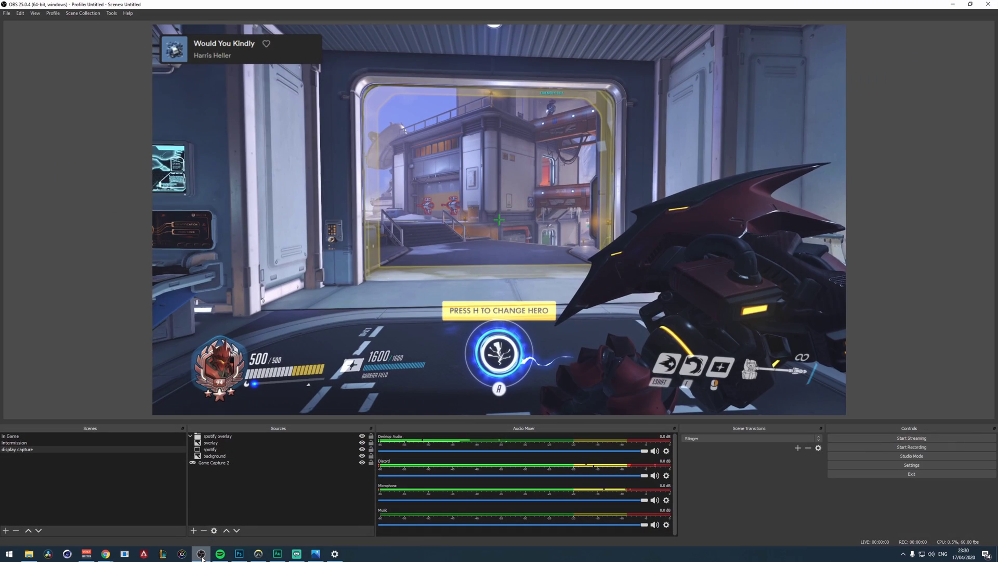
click(916, 468)
click(335, 203)
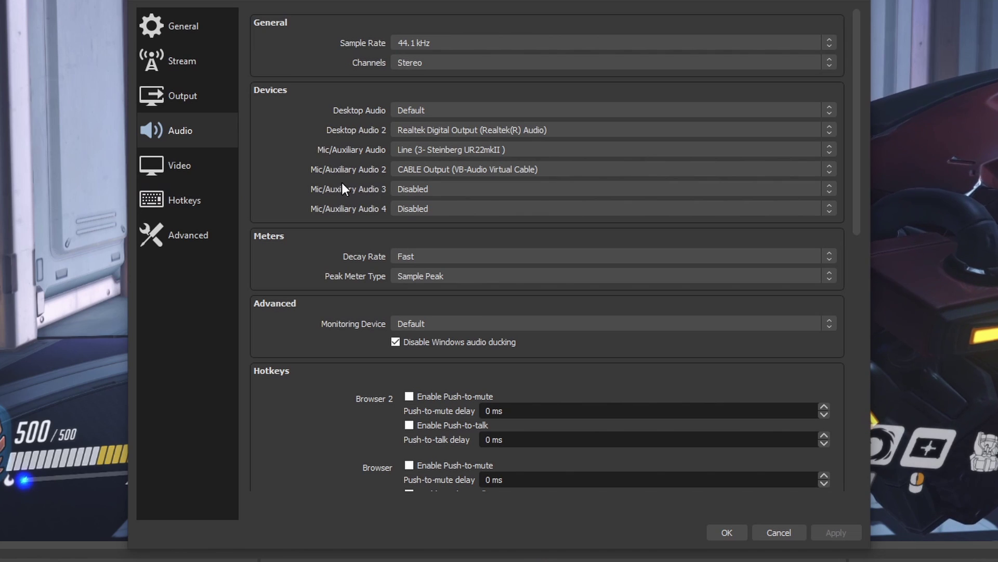
click(429, 193)
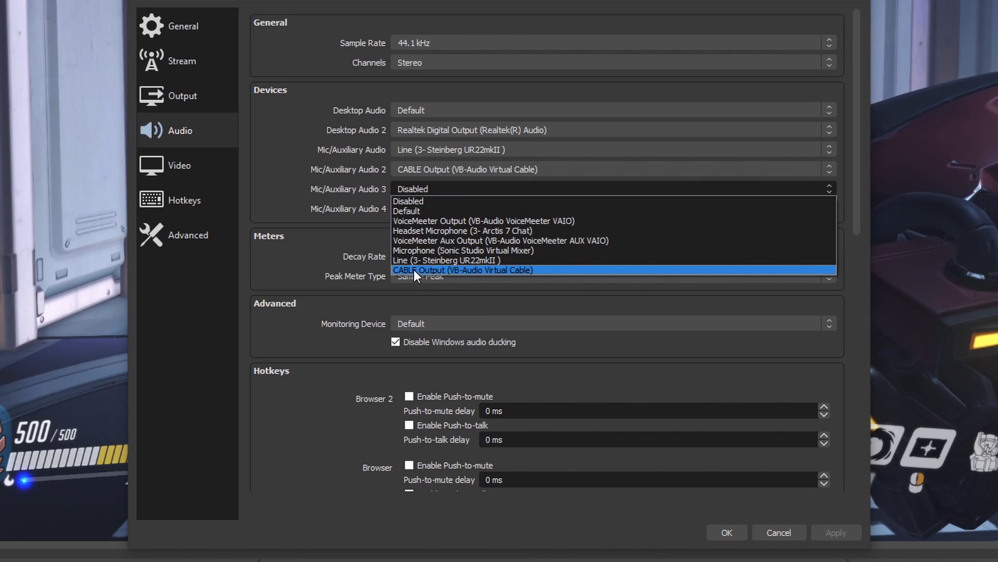
click(459, 271)
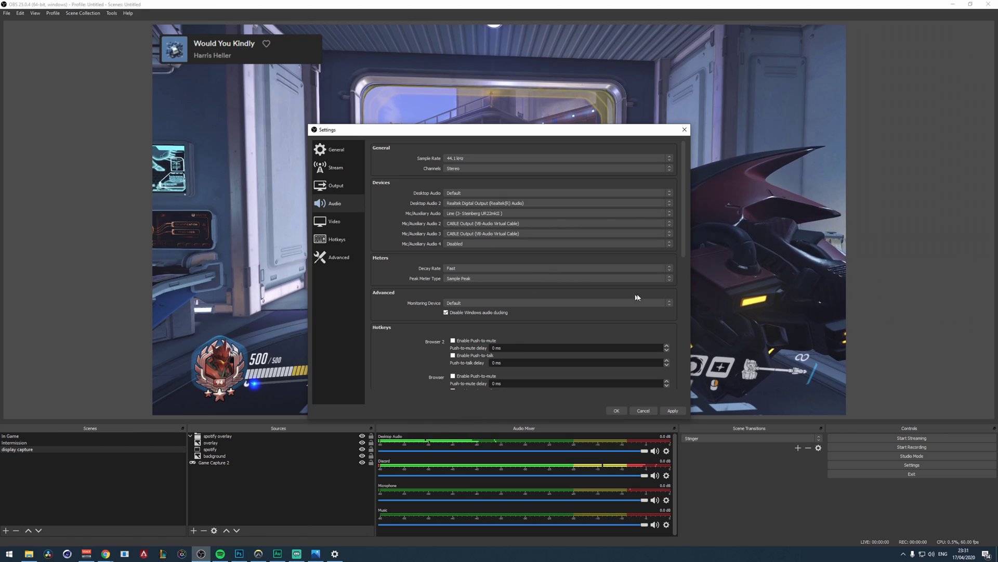
click(617, 411)
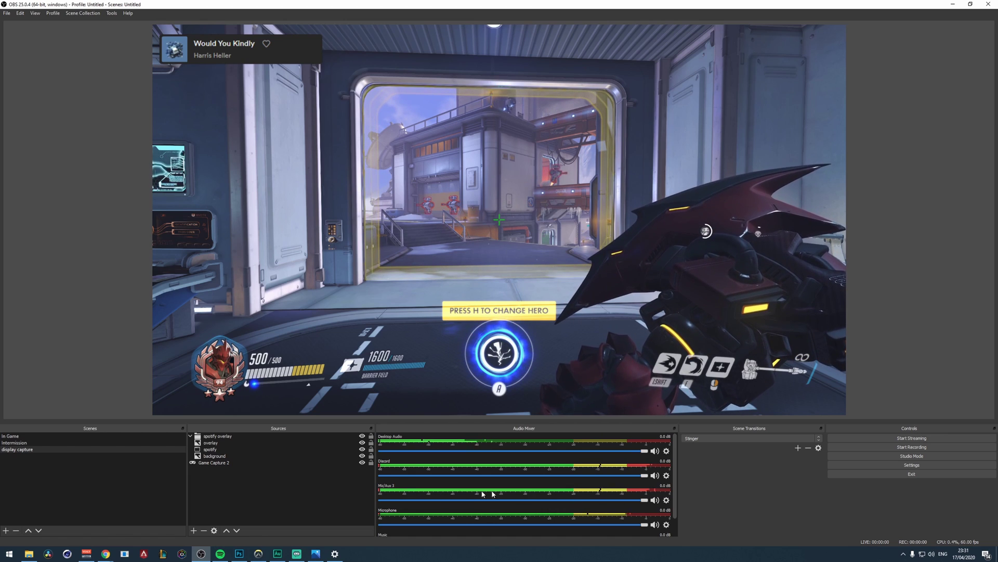
Open the advanced audio properties and display the audio monitoring choices for the Mic/Aux 3 source.
click(666, 500)
click(676, 496)
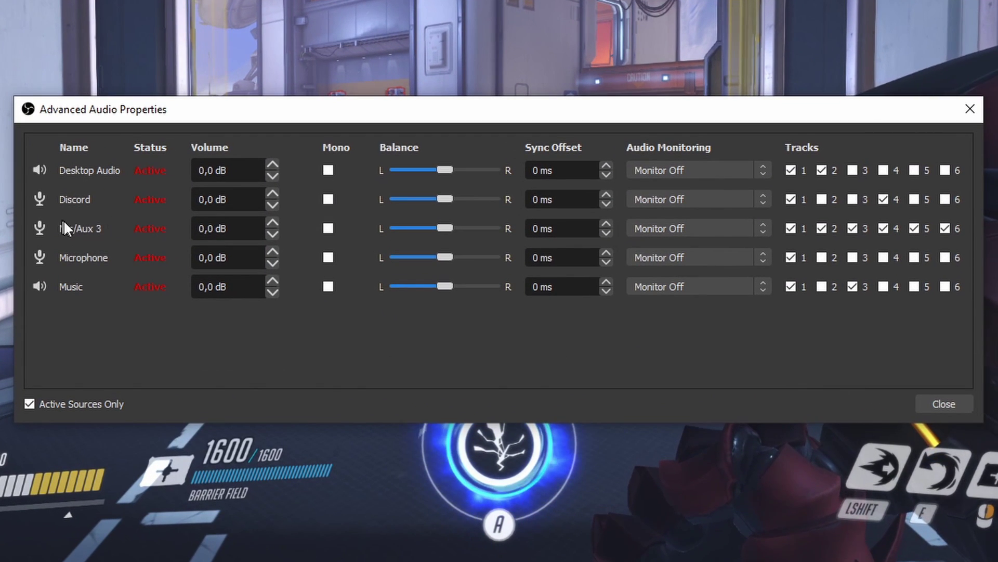
click(665, 228)
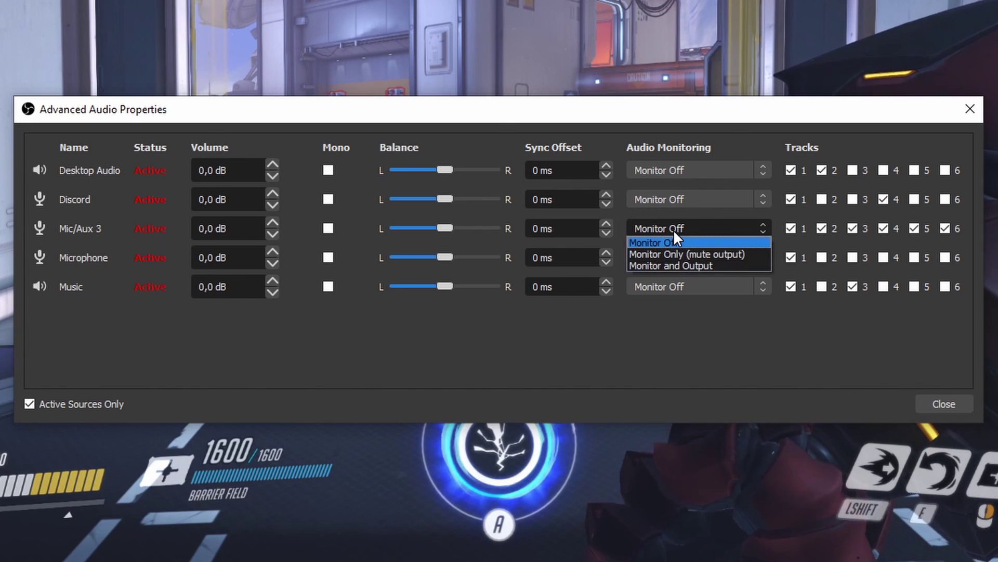